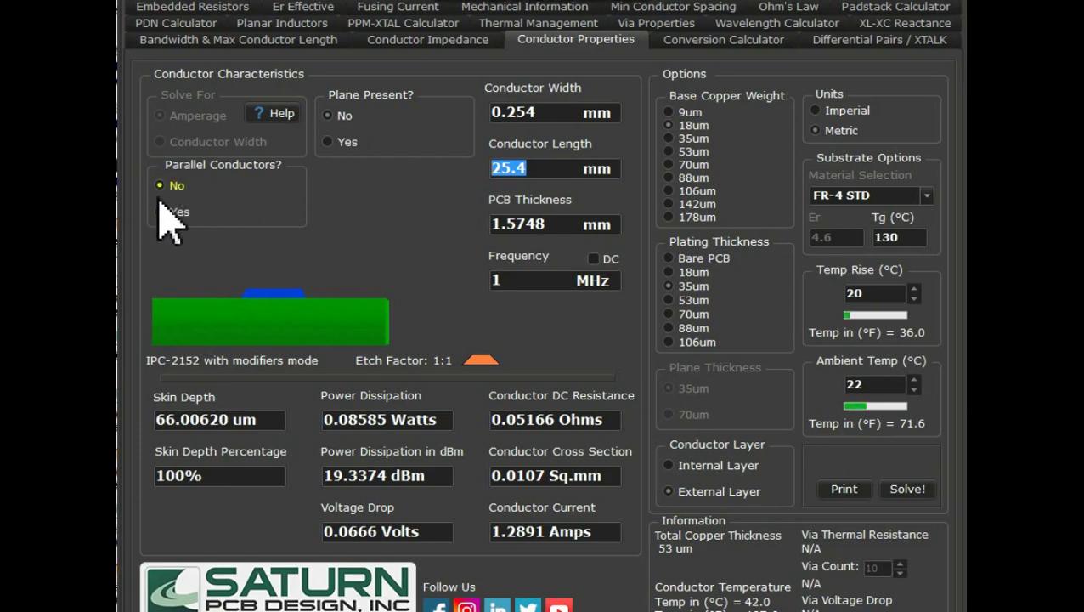
Step: Enable parallel conductors for the calculation, and switch back to a single conductor
click(160, 214)
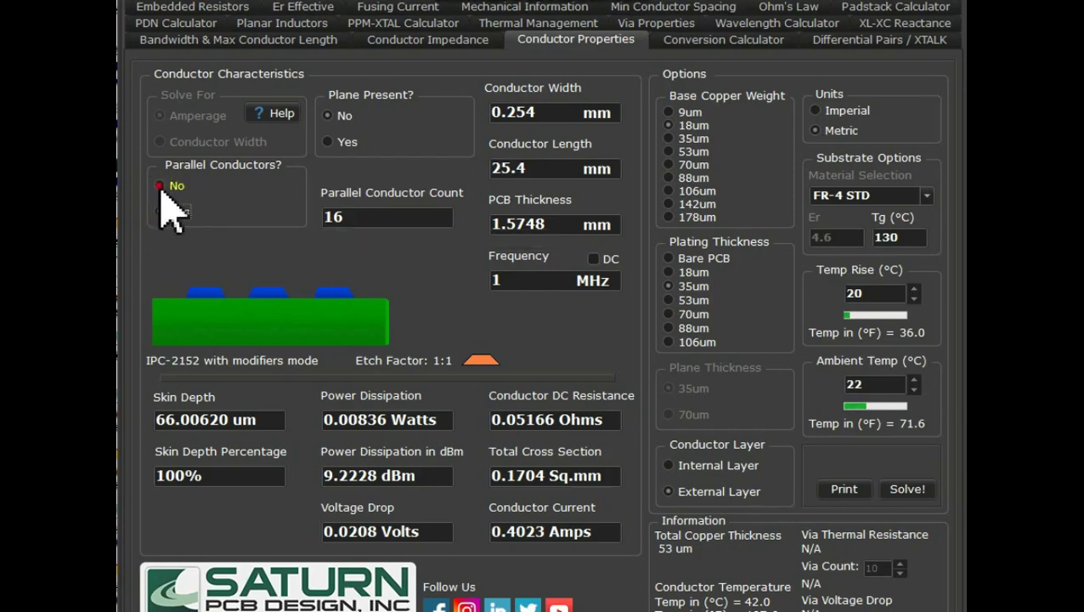
click(159, 187)
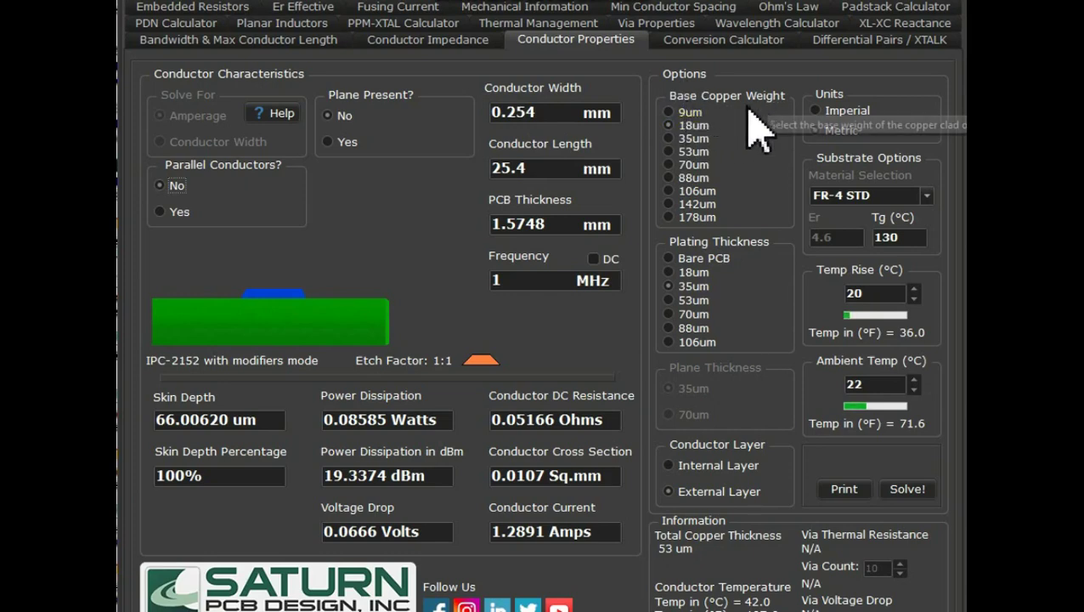
Step: Select 18um base copper weight, and switch the units to imperial and back to metric
click(671, 127)
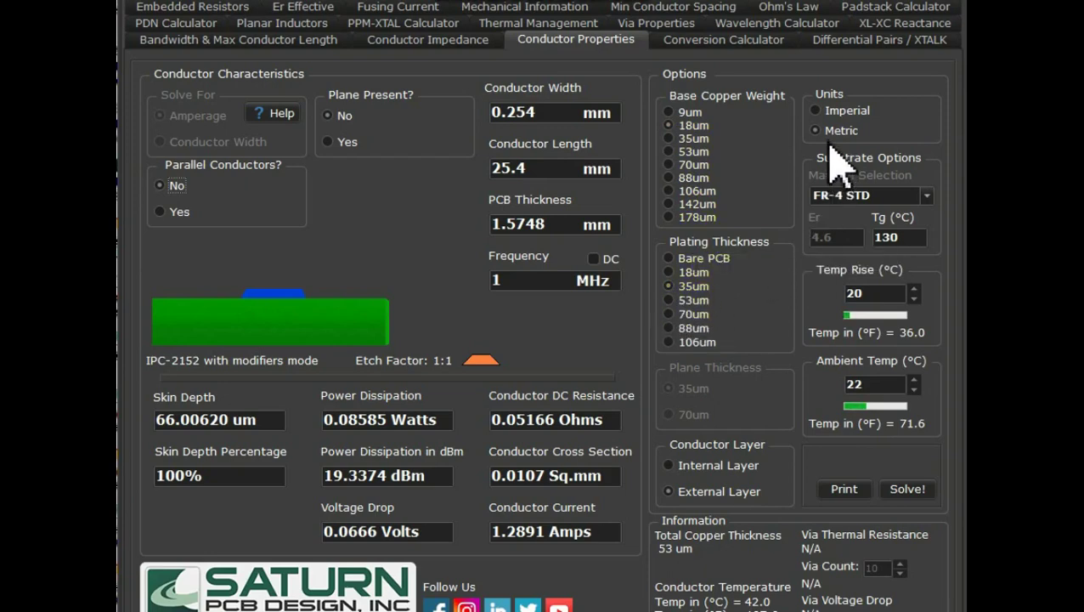
click(815, 112)
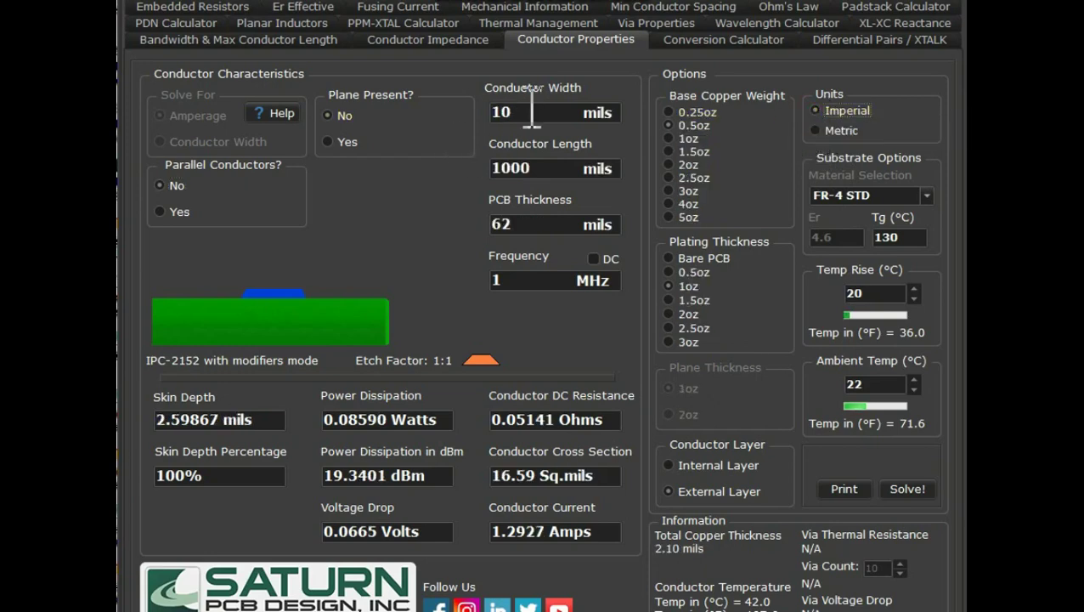
click(816, 131)
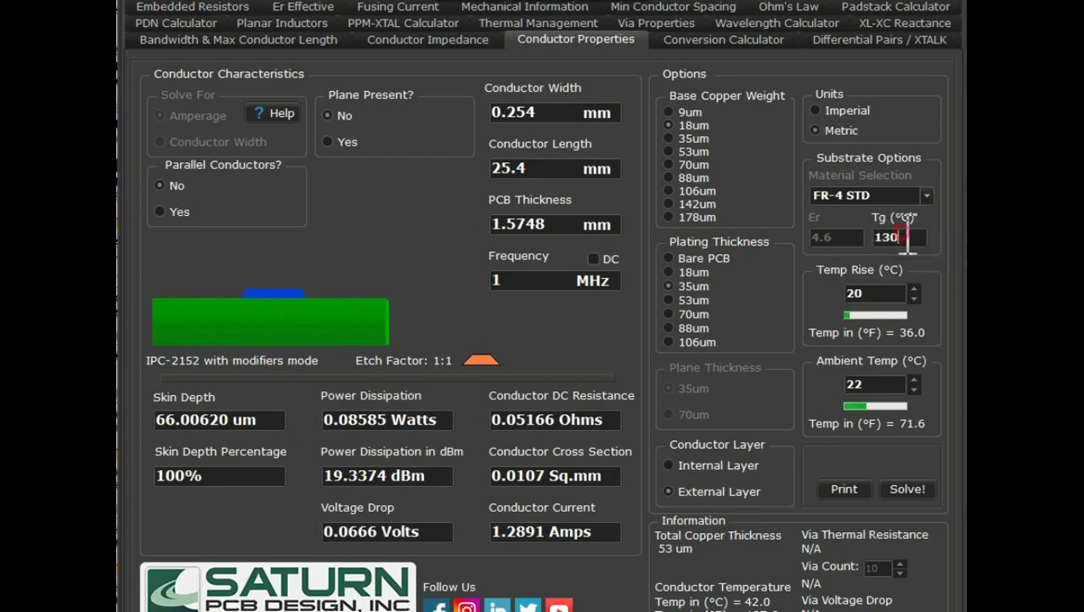
Step: Choose Kapton as the substrate material with a Tg of 130 °C
key(Down)
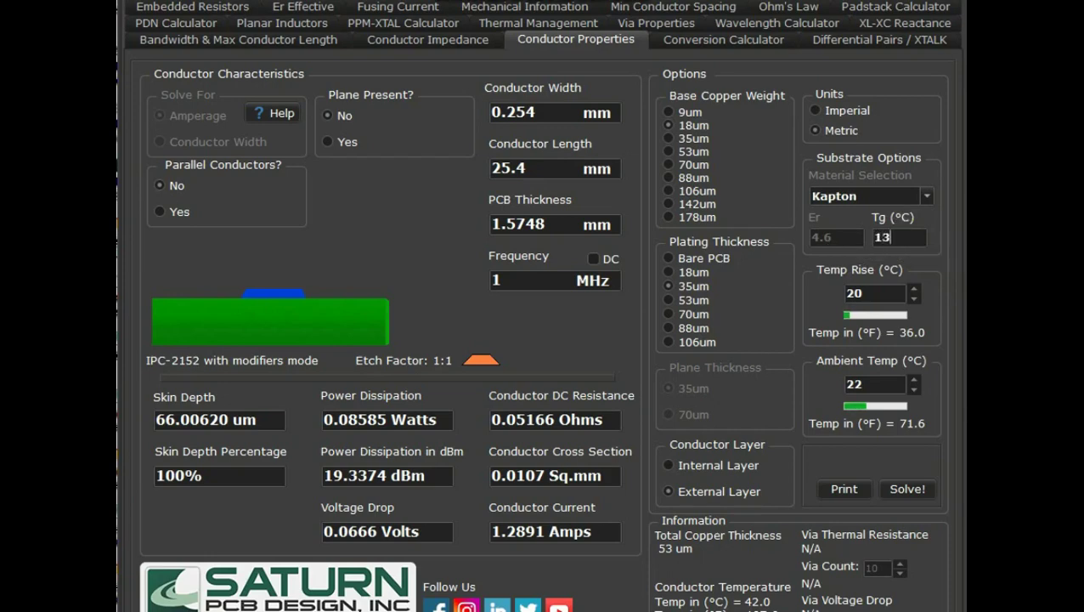
click(800, 196)
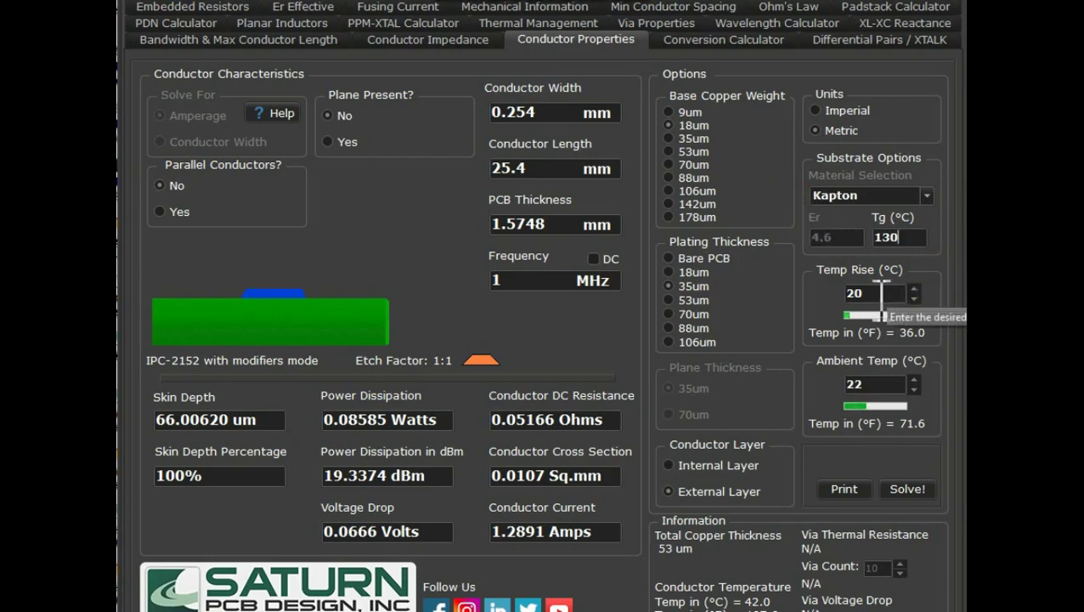
Step: Set the temperature rise to 15 °C and the ambient temperature to 85 °C, and solve the conductor properties
double_click(852, 293)
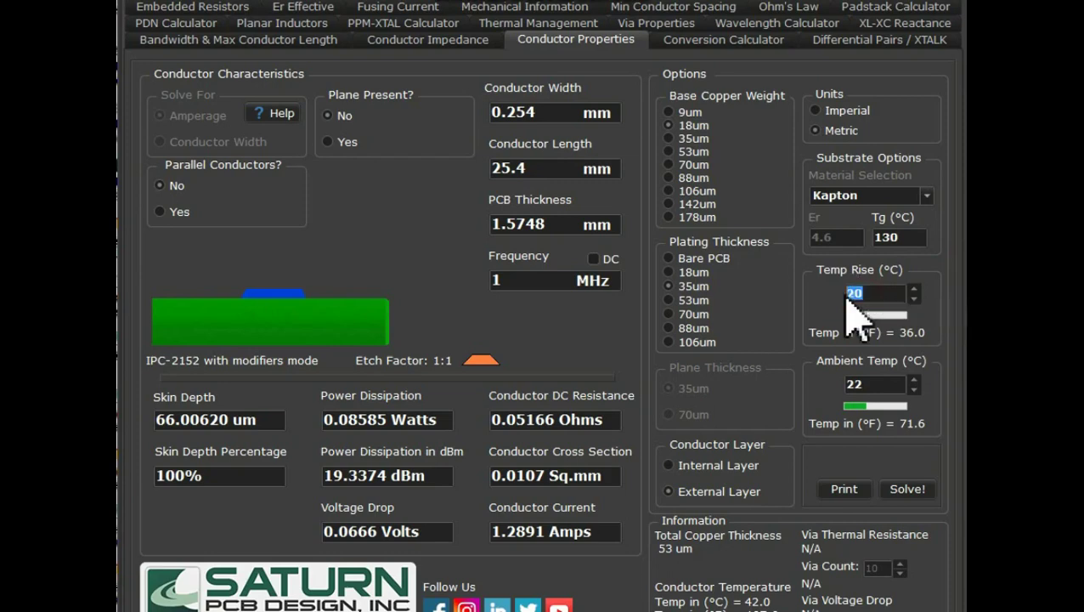
text(15)
double_click(876, 385)
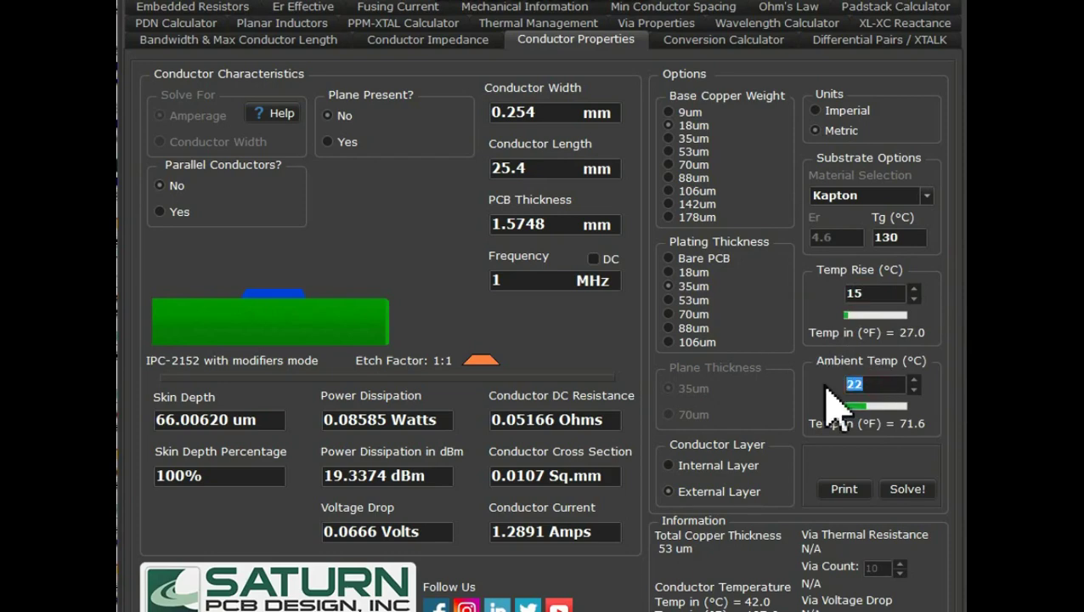
text(85)
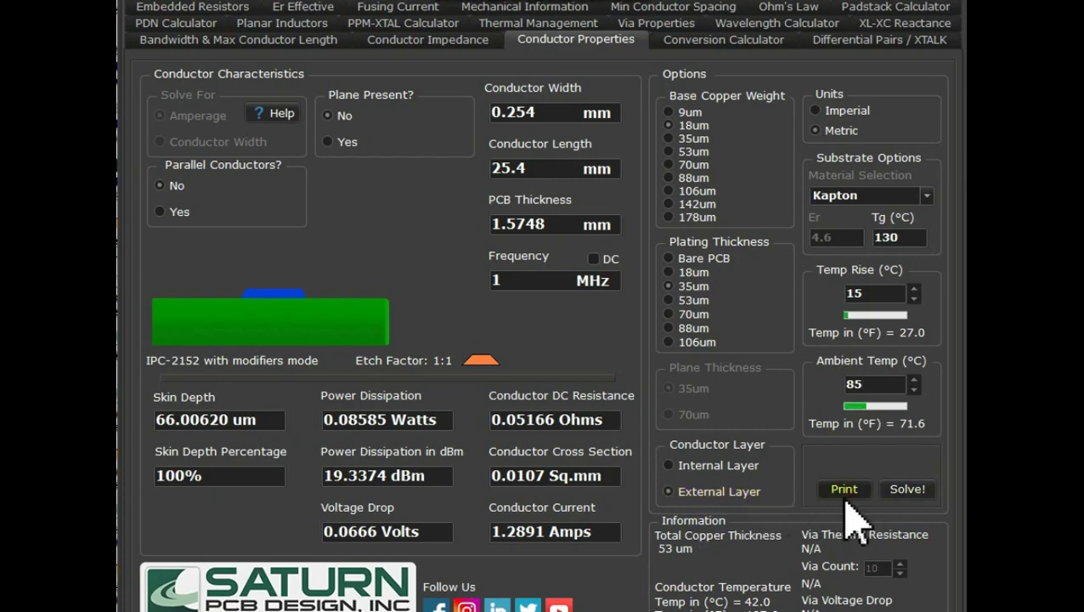
click(899, 491)
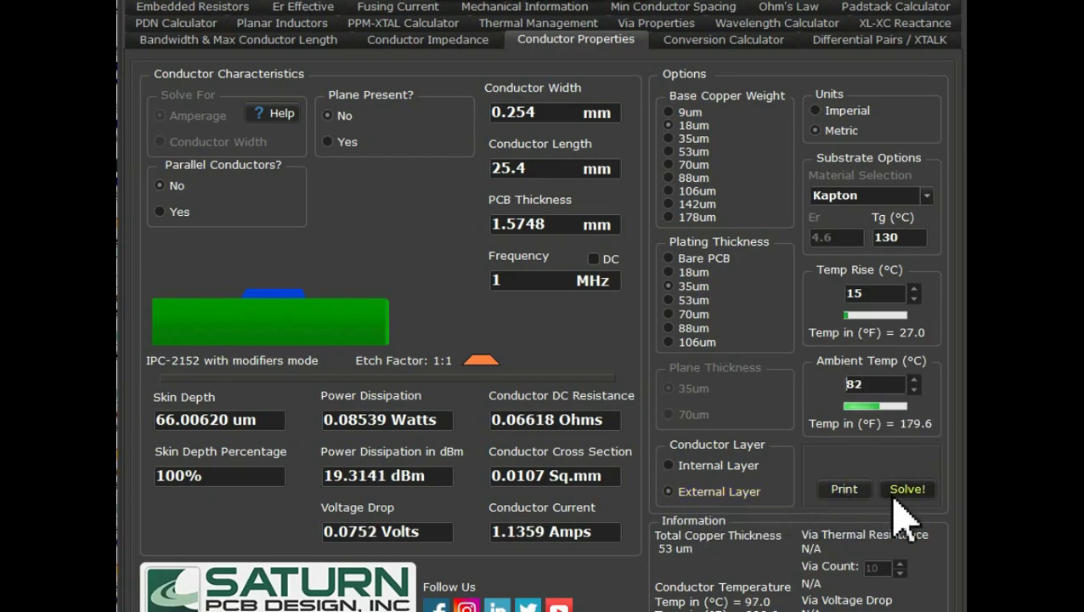
key(Up)
key(Up)
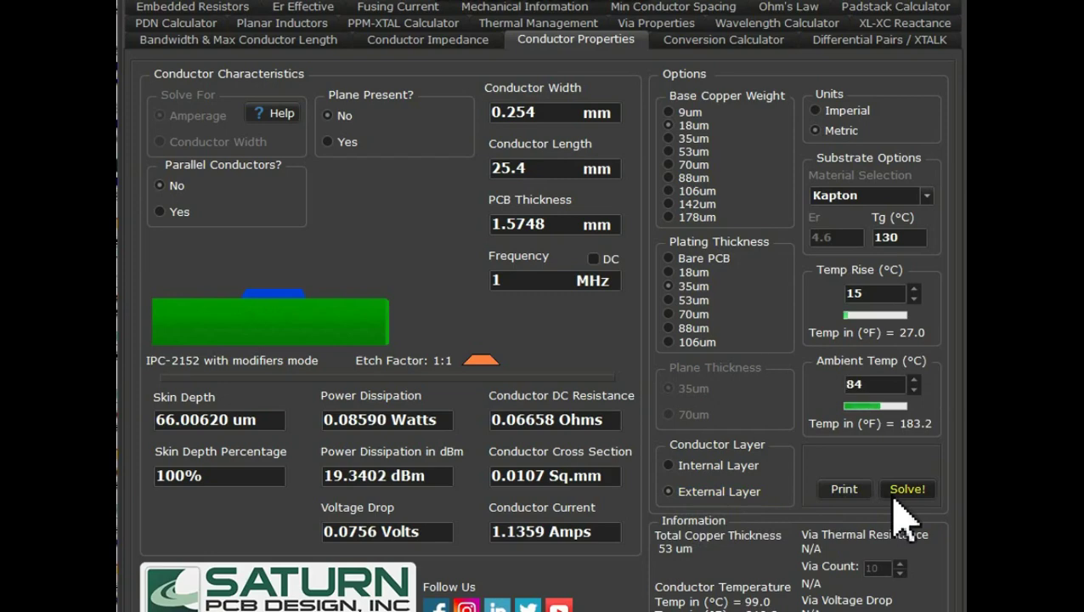
key(Up)
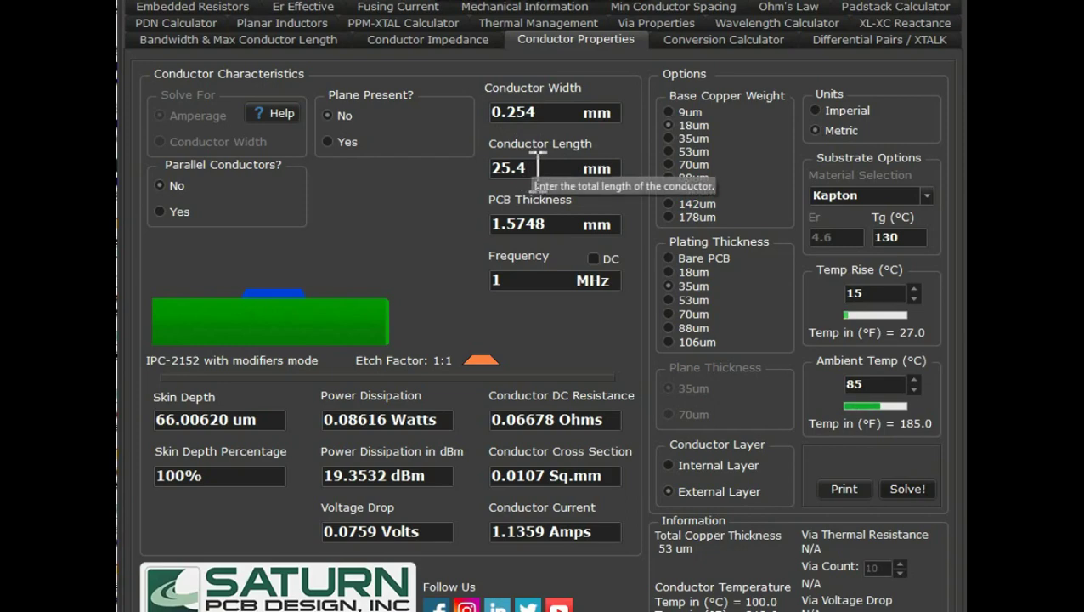
Step: Set the conductor length to 10 mm and solve, leaving PCB thickness and frequency as they are
drag(529, 169, 501, 172)
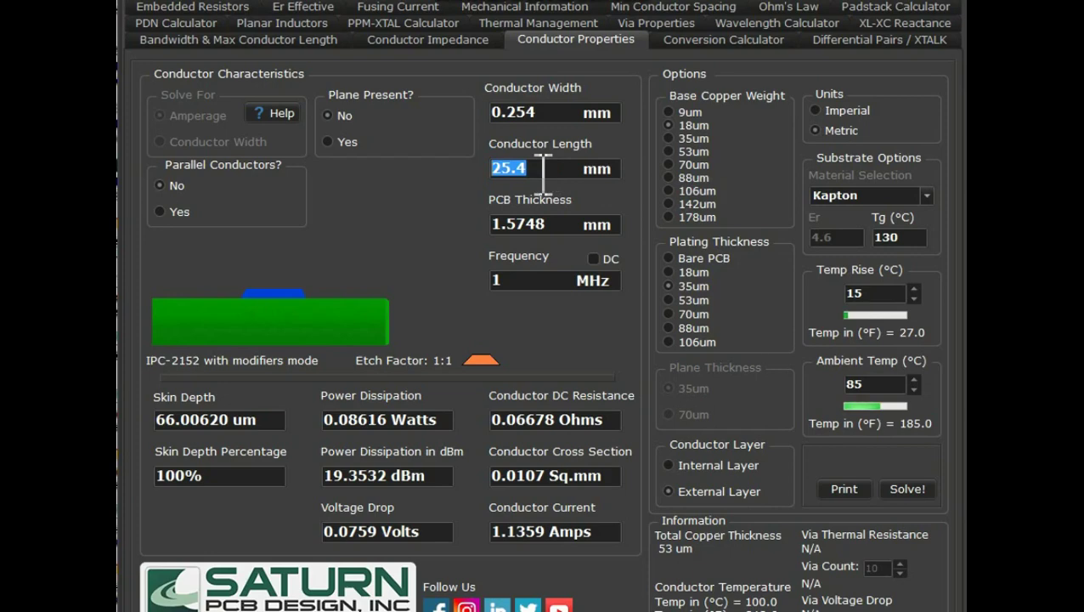
text(10)
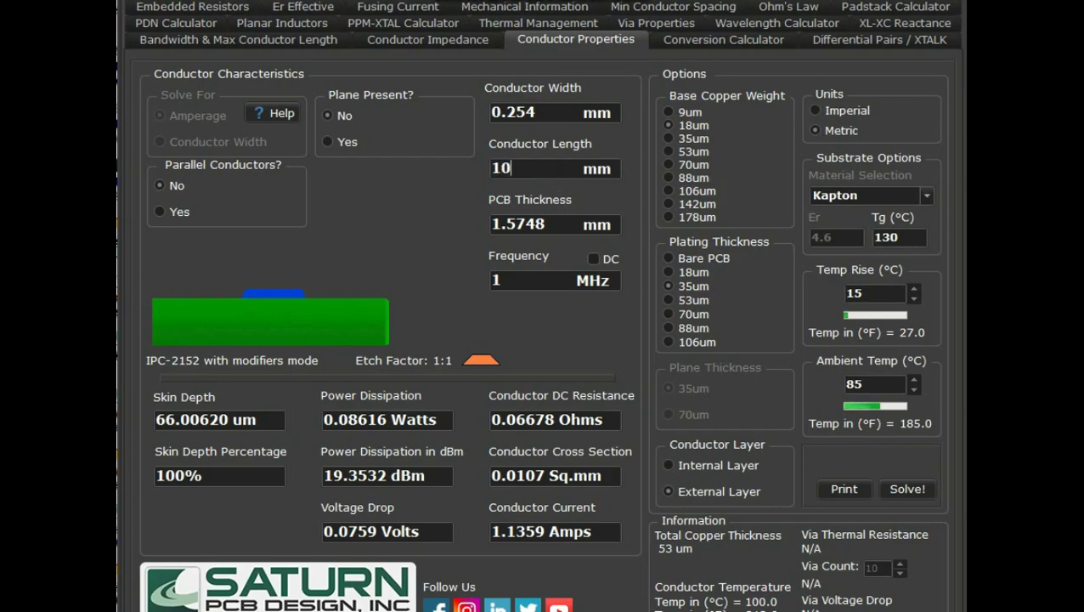
click(366, 220)
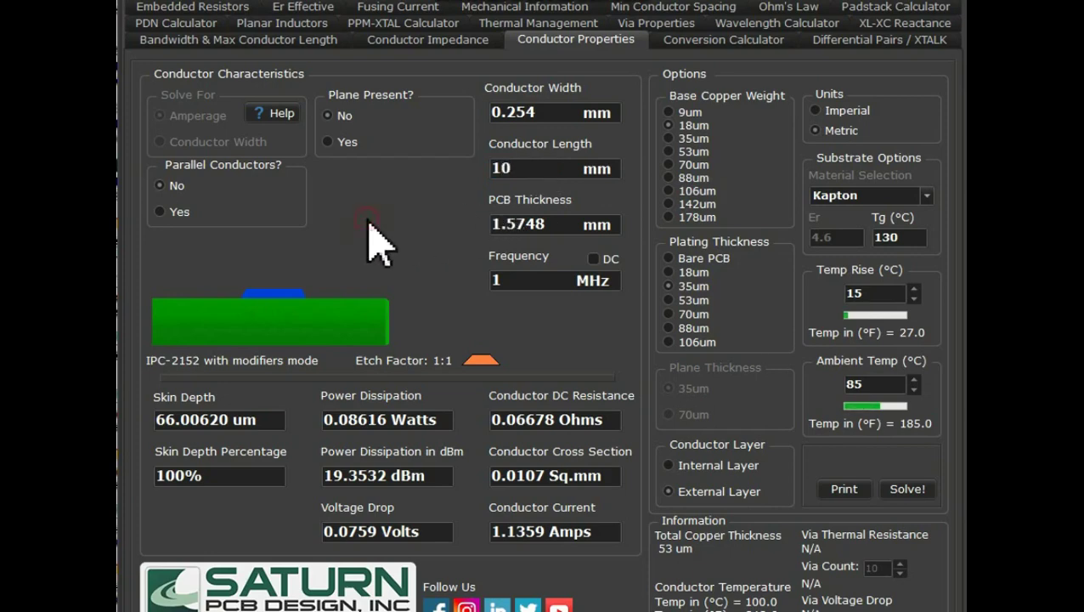
click(906, 493)
click(898, 494)
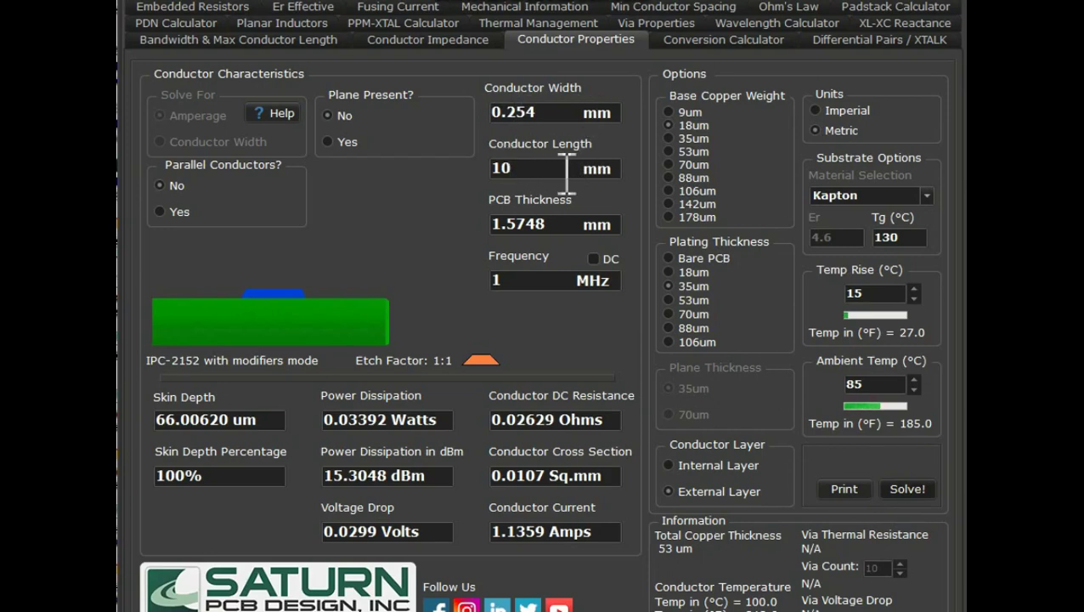
double_click(500, 223)
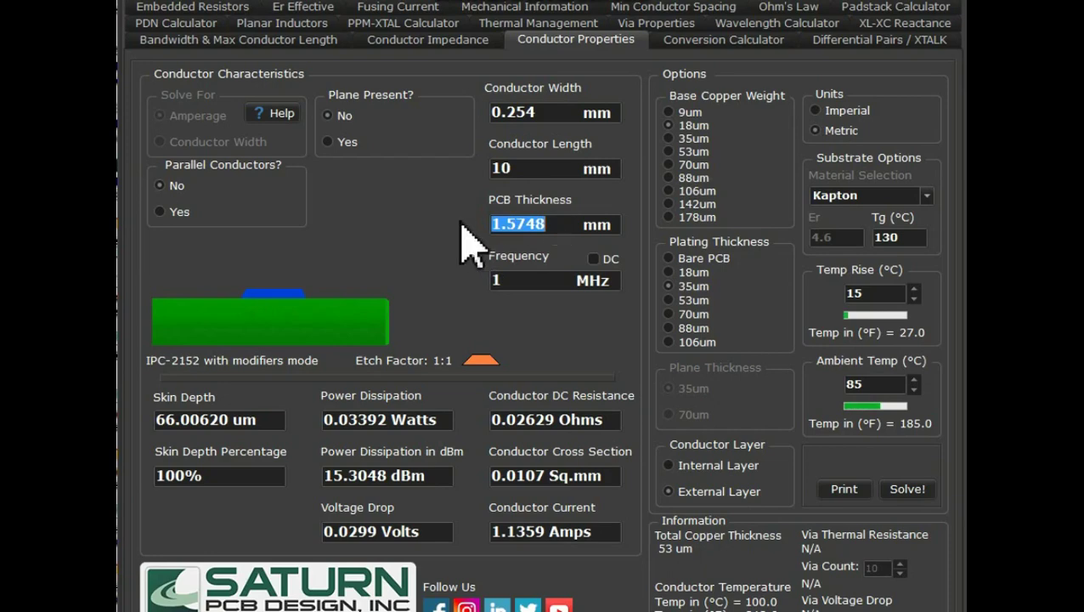
click(528, 279)
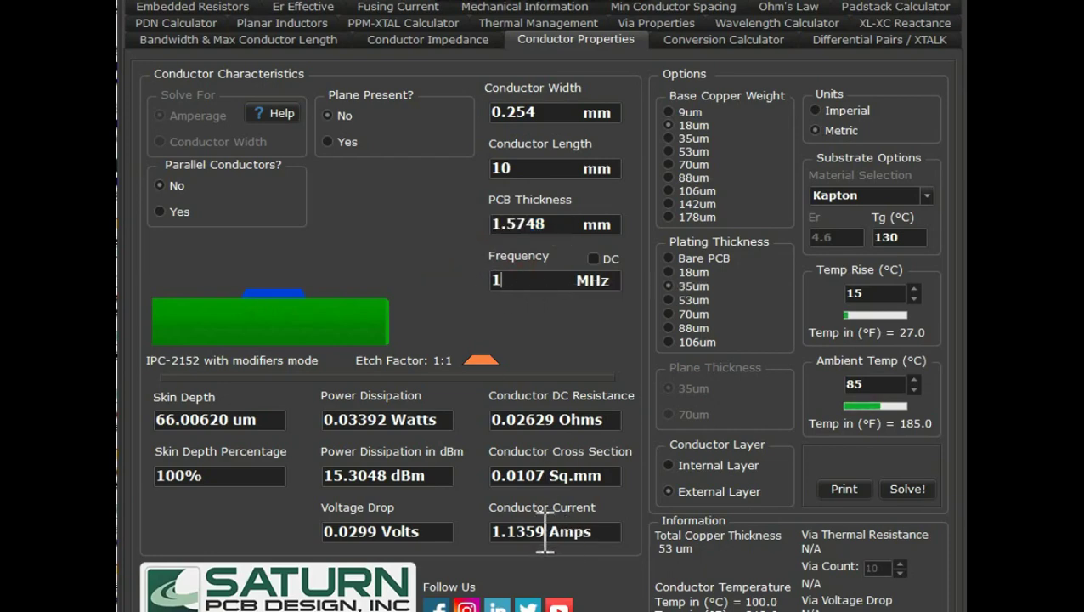
click(909, 489)
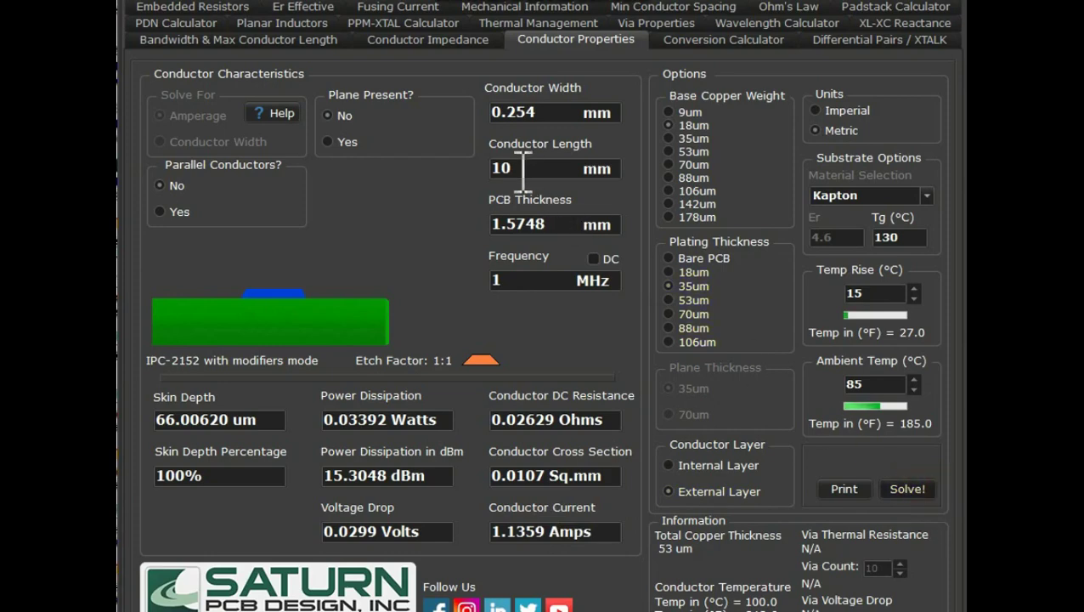
Step: Set the conductor length to 25 mm
drag(520, 169, 498, 199)
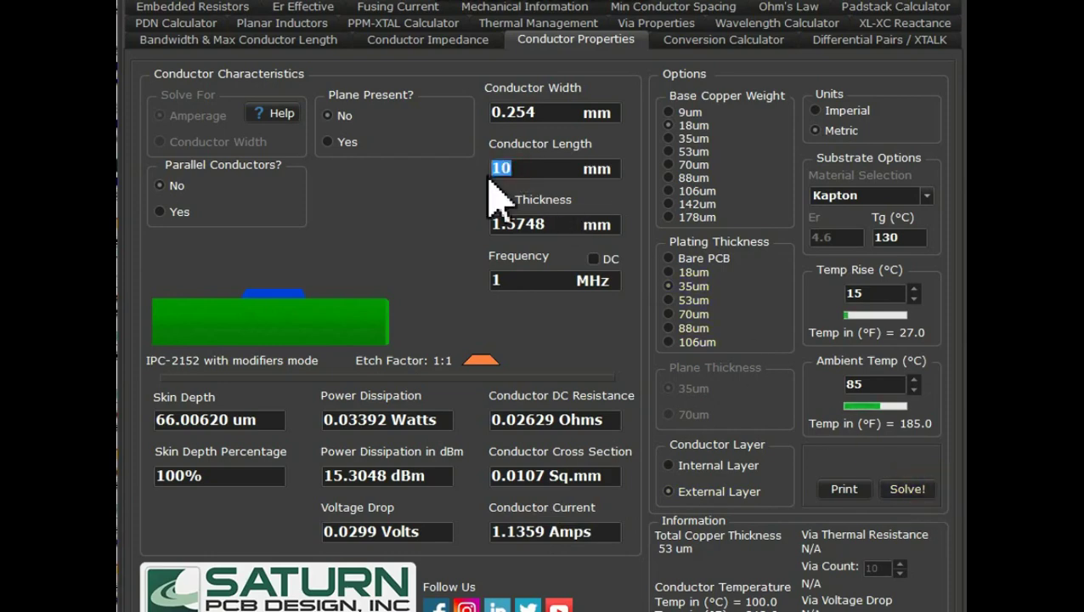
text(25)
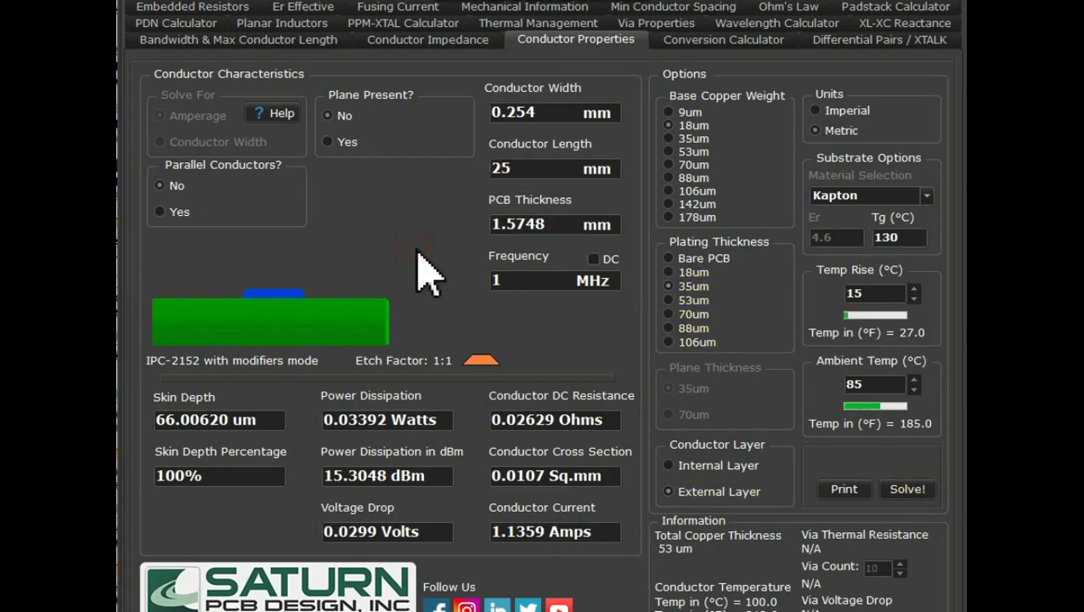
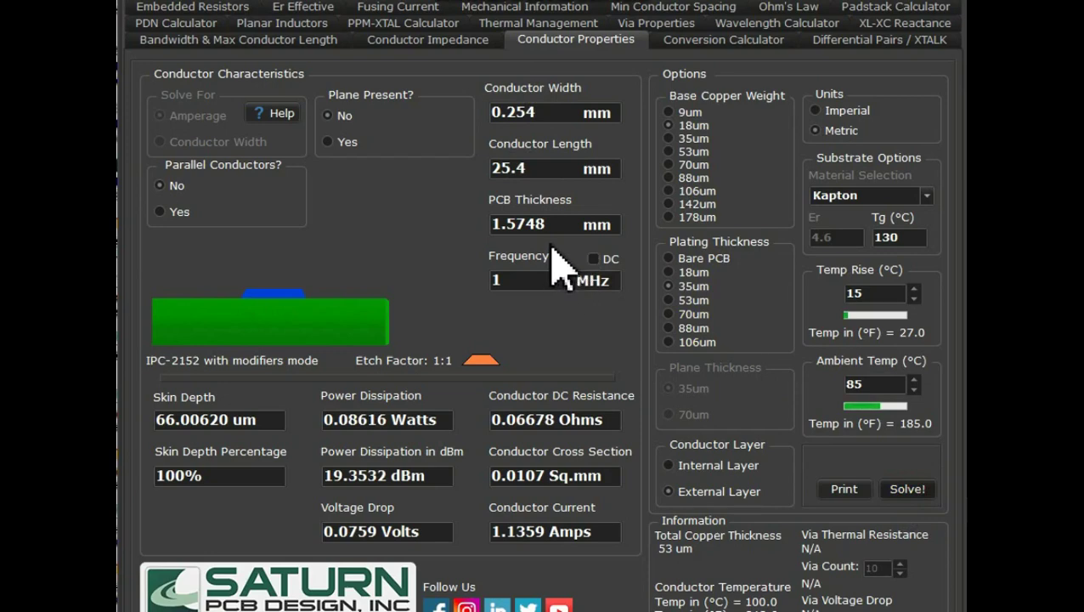
Step: Change the conductor length back to 10 mm and solve again
drag(537, 169, 491, 182)
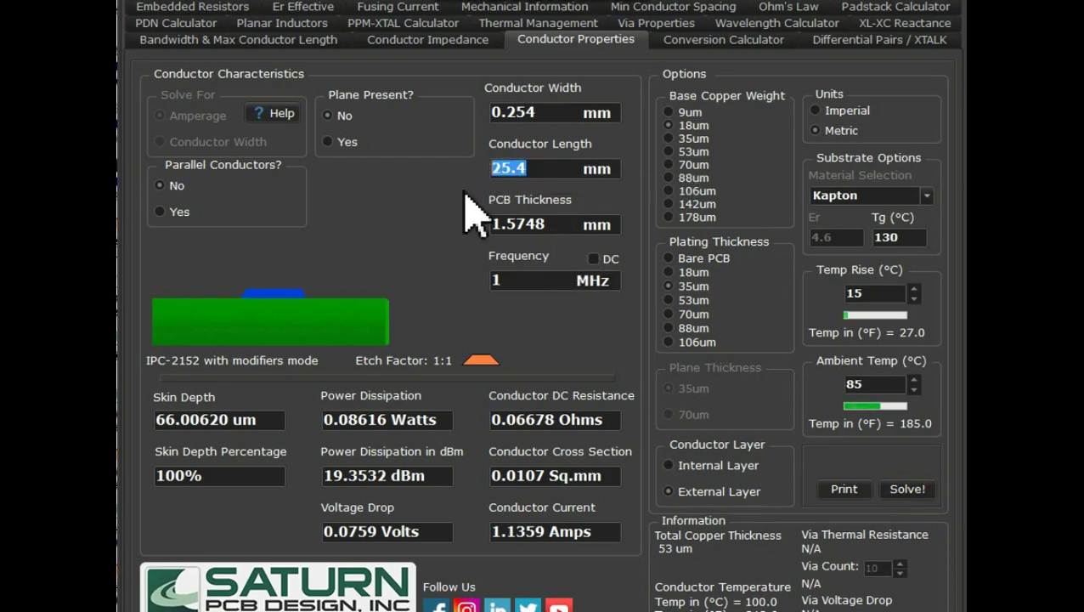
text(2)
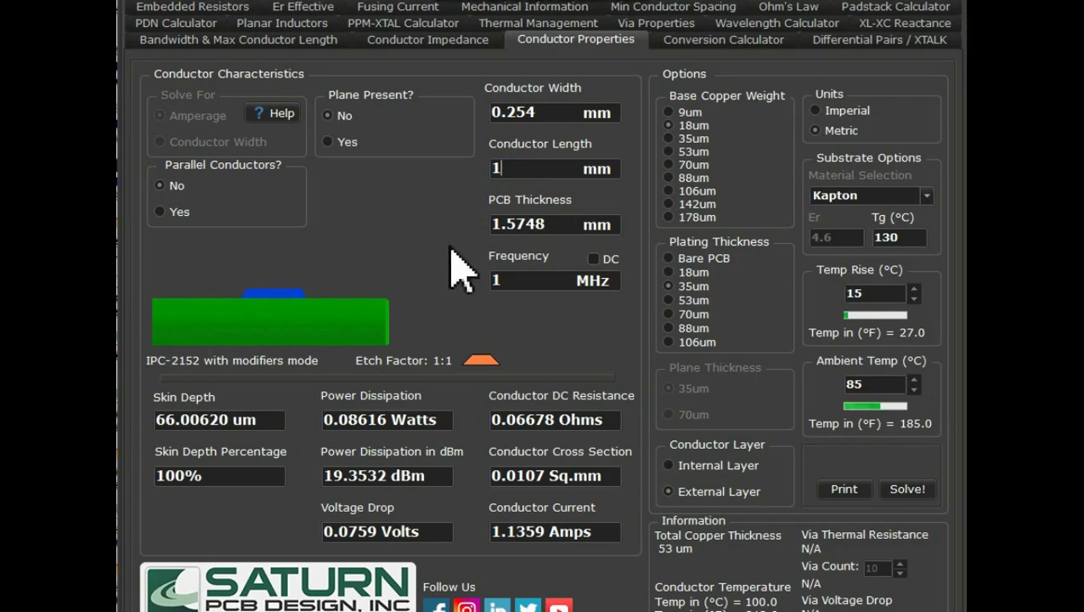
text(0)
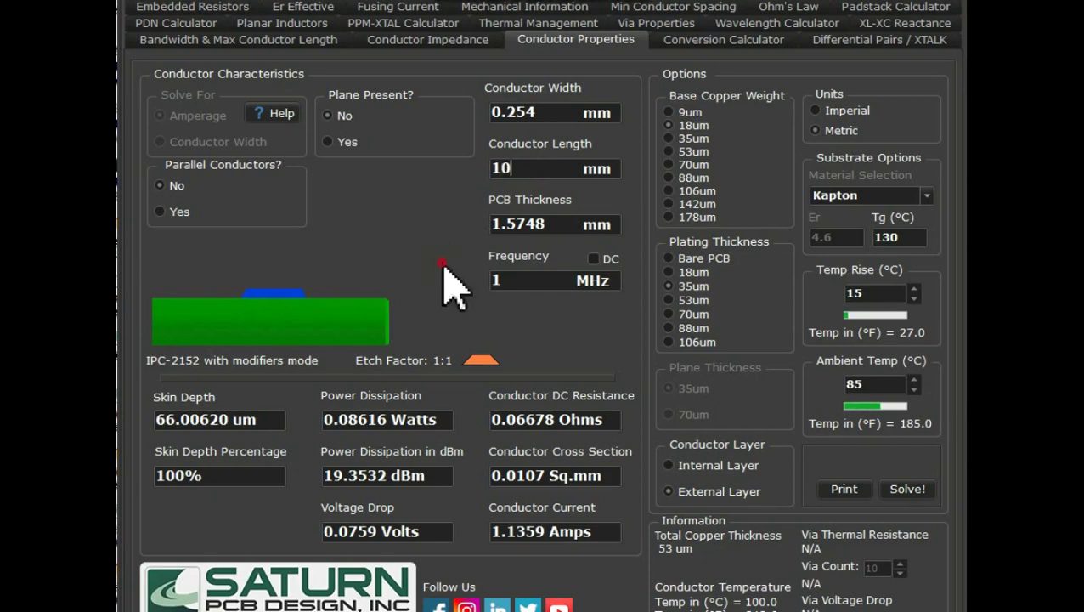
click(909, 491)
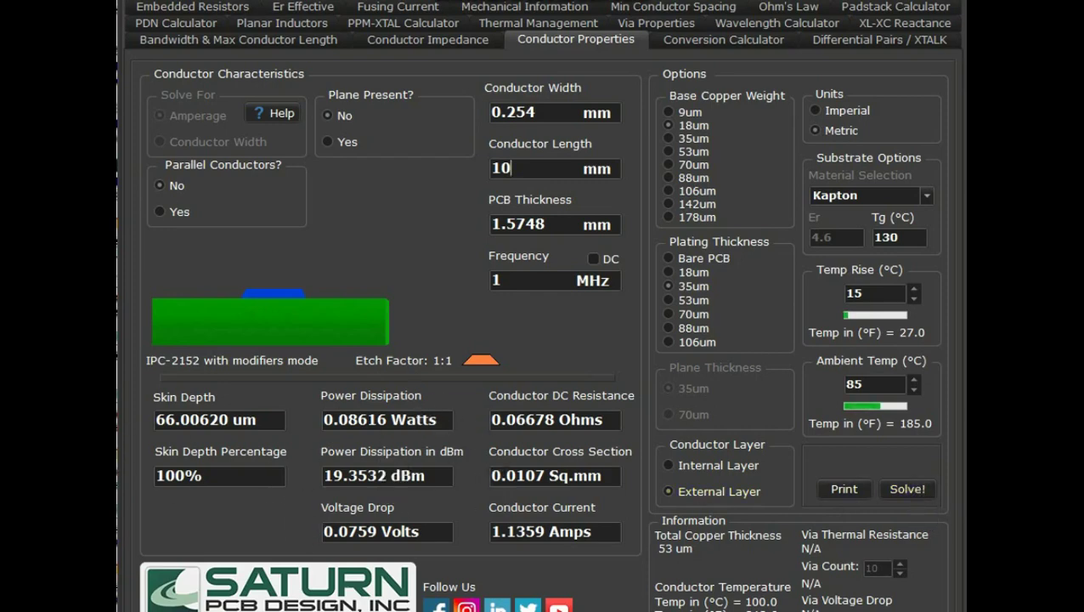
click(909, 490)
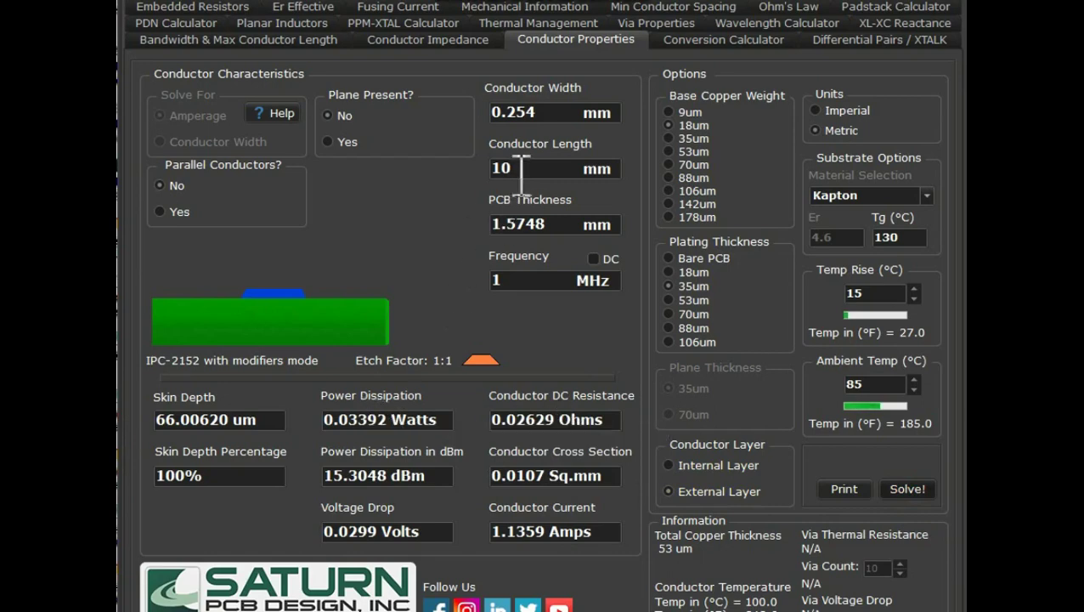
Step: Set the conductor length to 40 mm and recalculate the conductor properties
drag(521, 168, 441, 176)
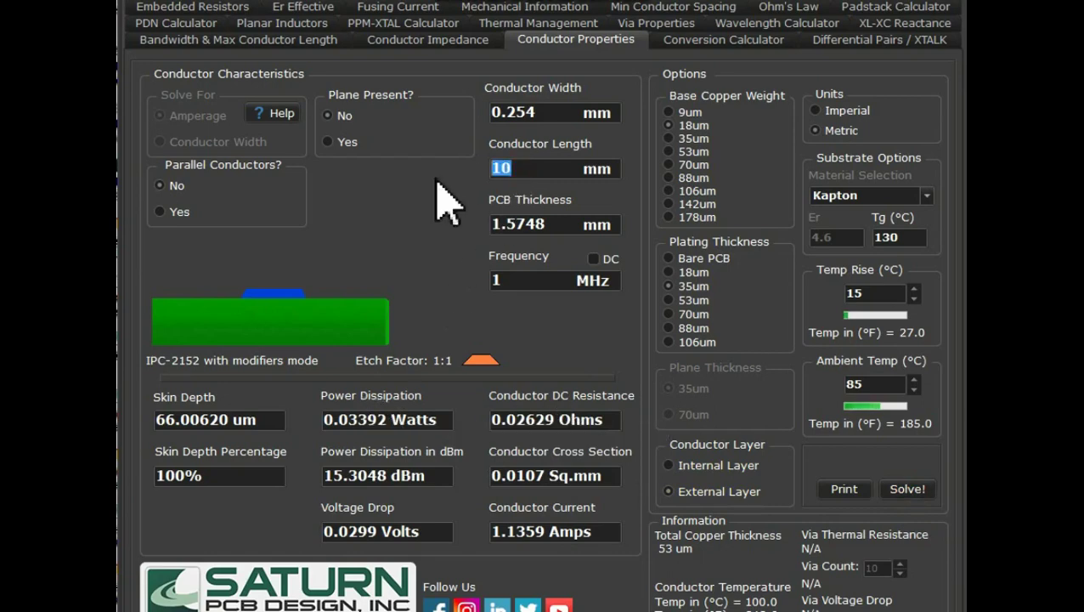
text(40)
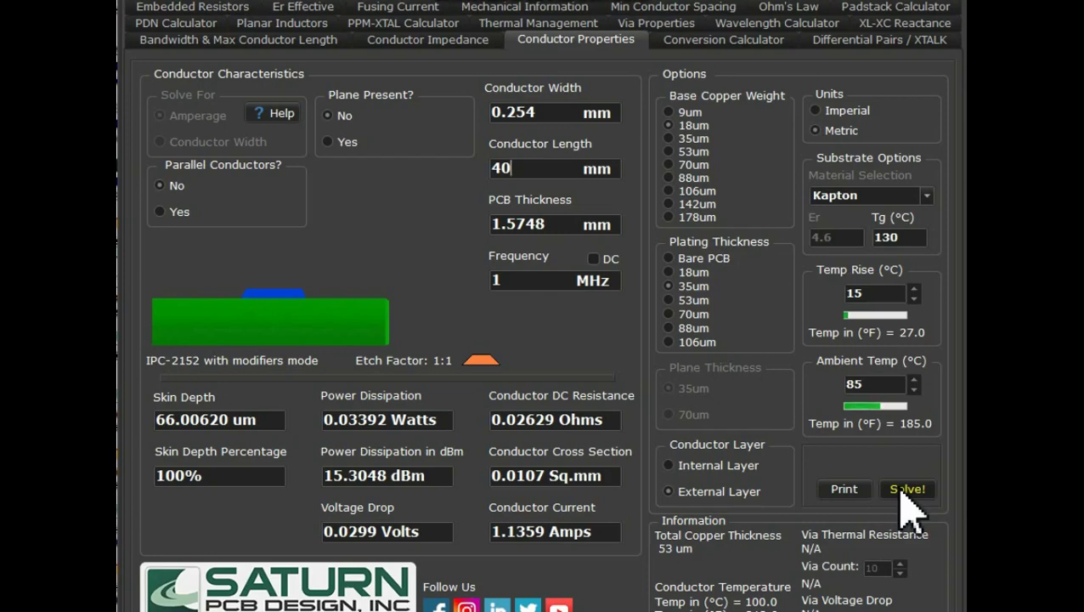
click(902, 495)
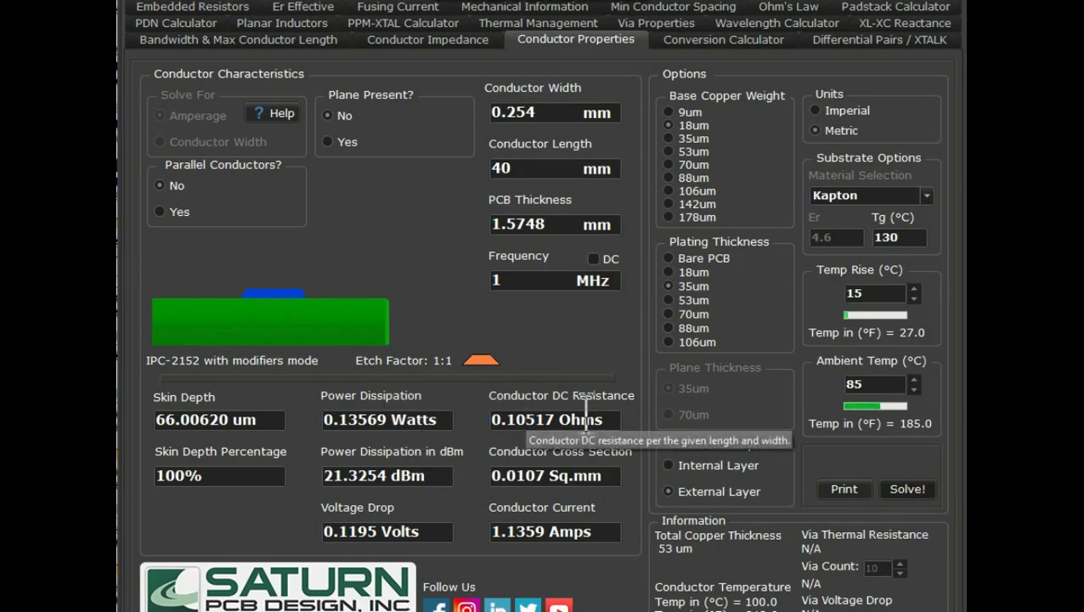
Step: Set the conductor length to 25 mm and solve the conductor properties
double_click(515, 169)
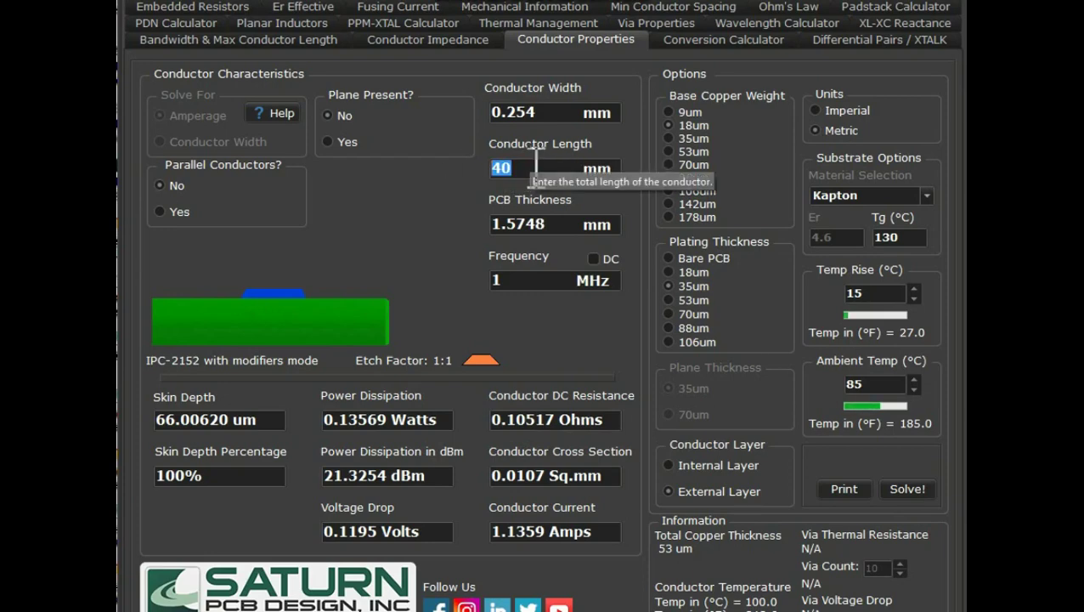
text(2)
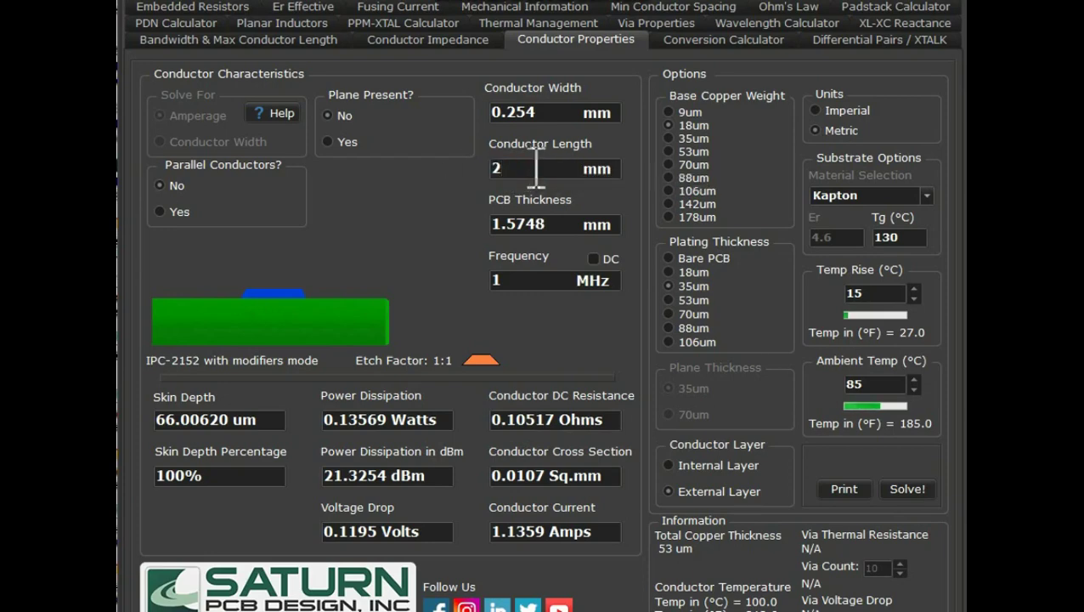
text(5)
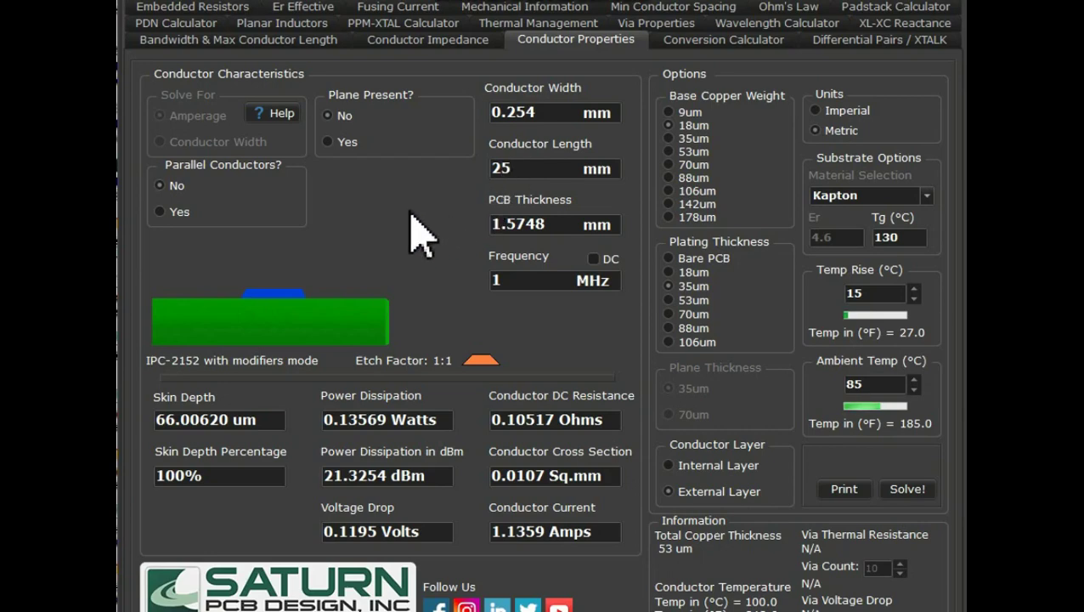
click(916, 489)
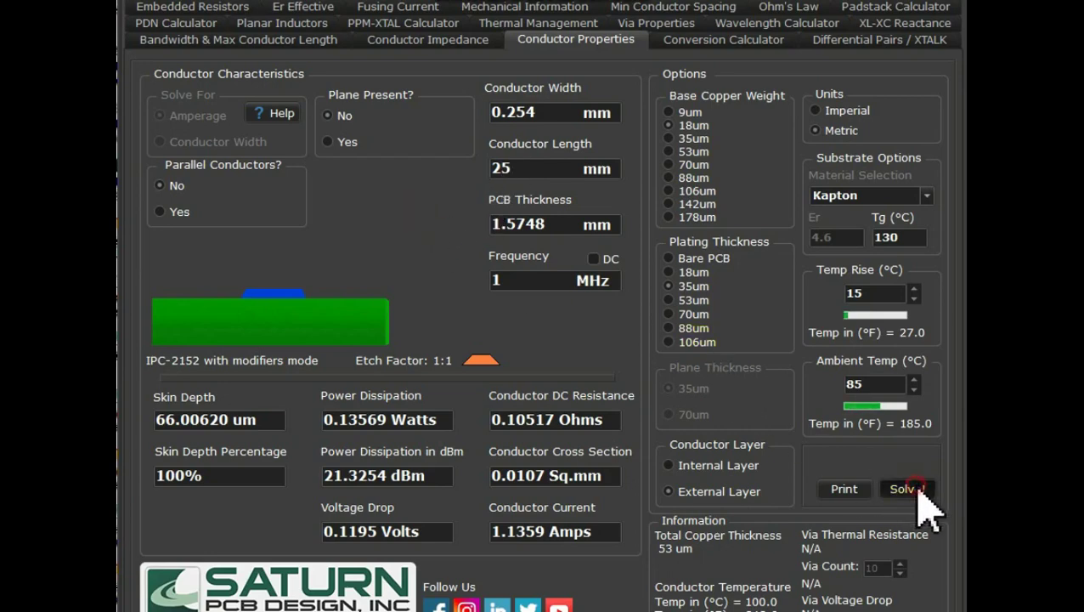
Step: Set the conductor width to 0.5 mm and solve the conductor properties
click(552, 113)
drag(553, 113, 508, 113)
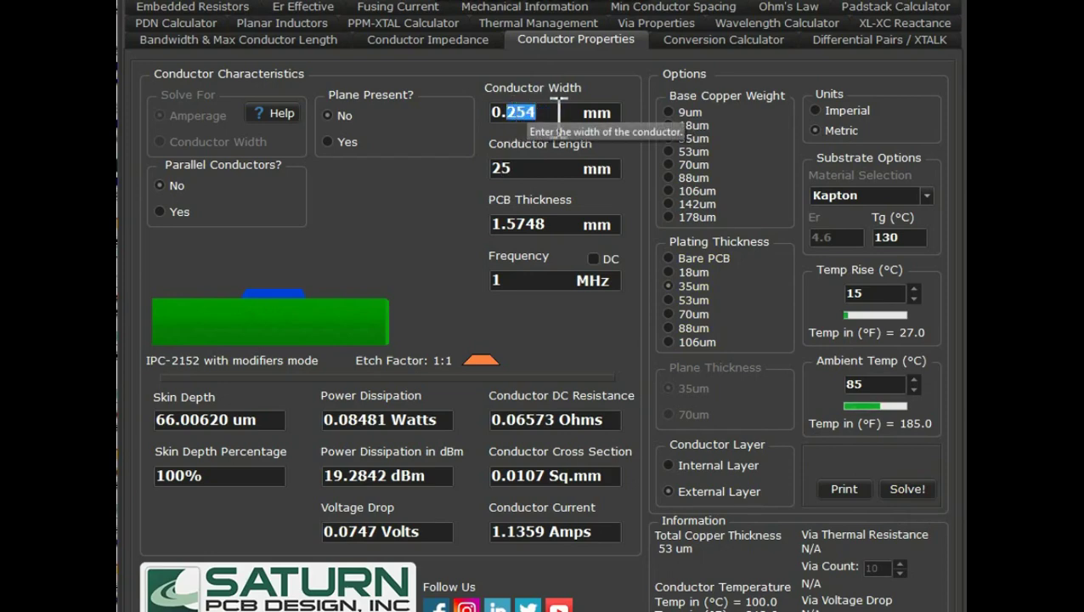
drag(511, 109, 542, 119)
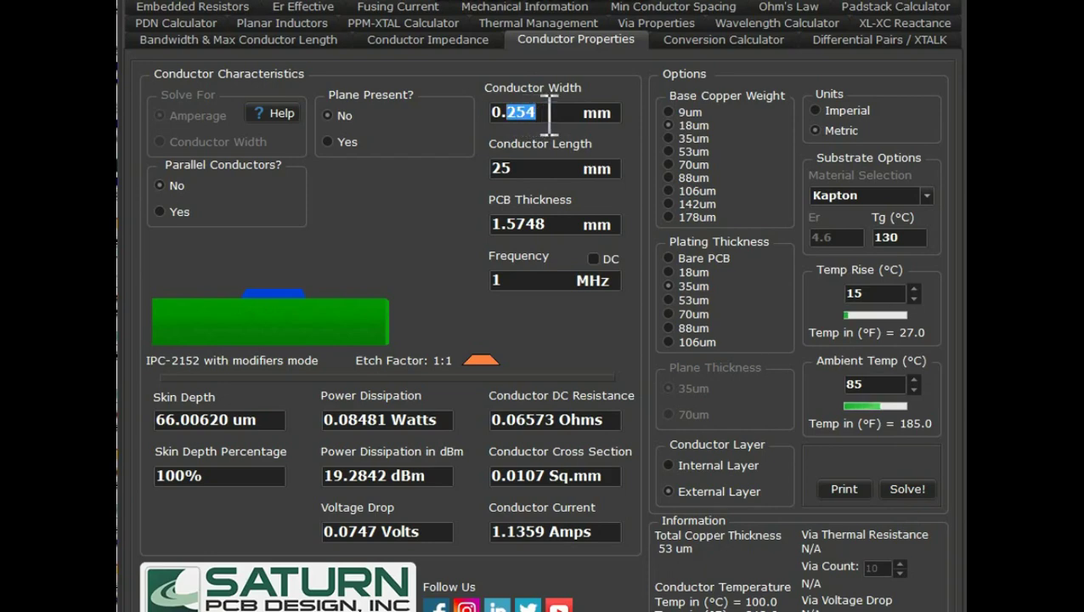
text(5)
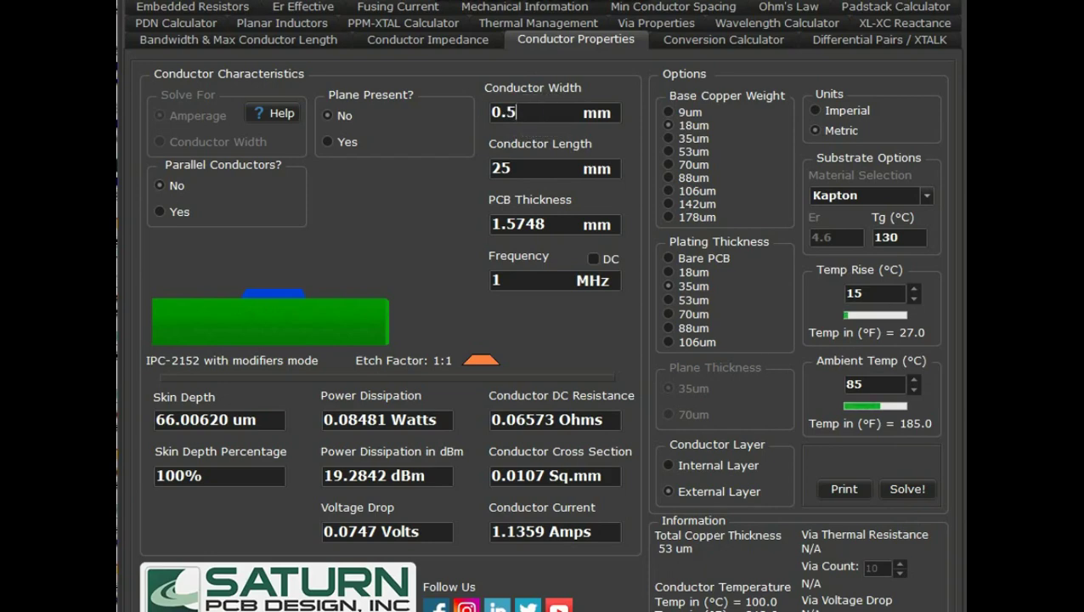
click(909, 493)
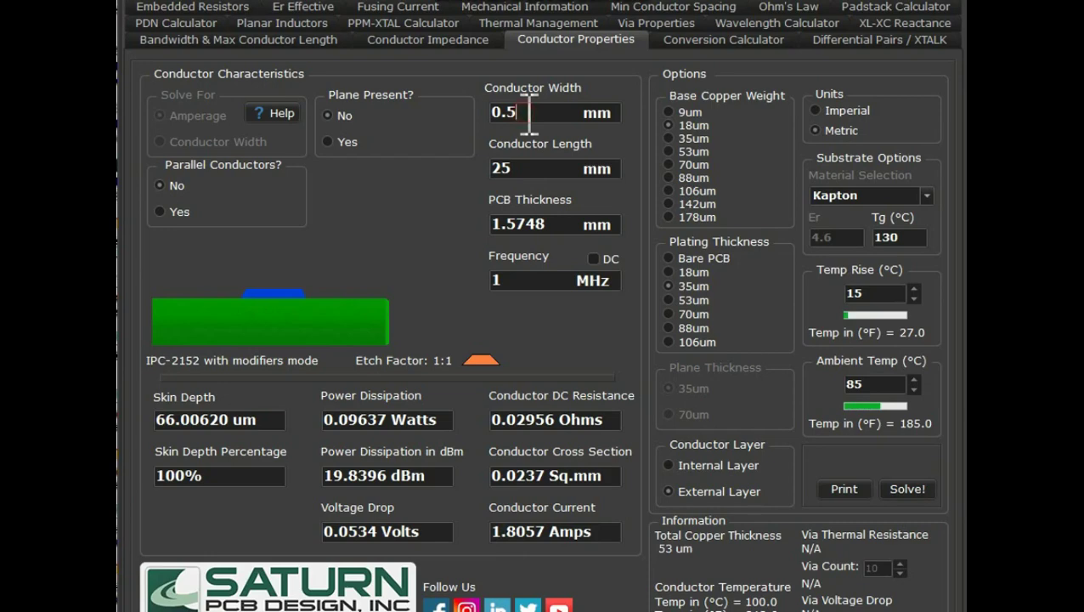
Step: Change the conductor width to 1 mm and solve the conductor properties again
drag(529, 112, 492, 114)
text(1)
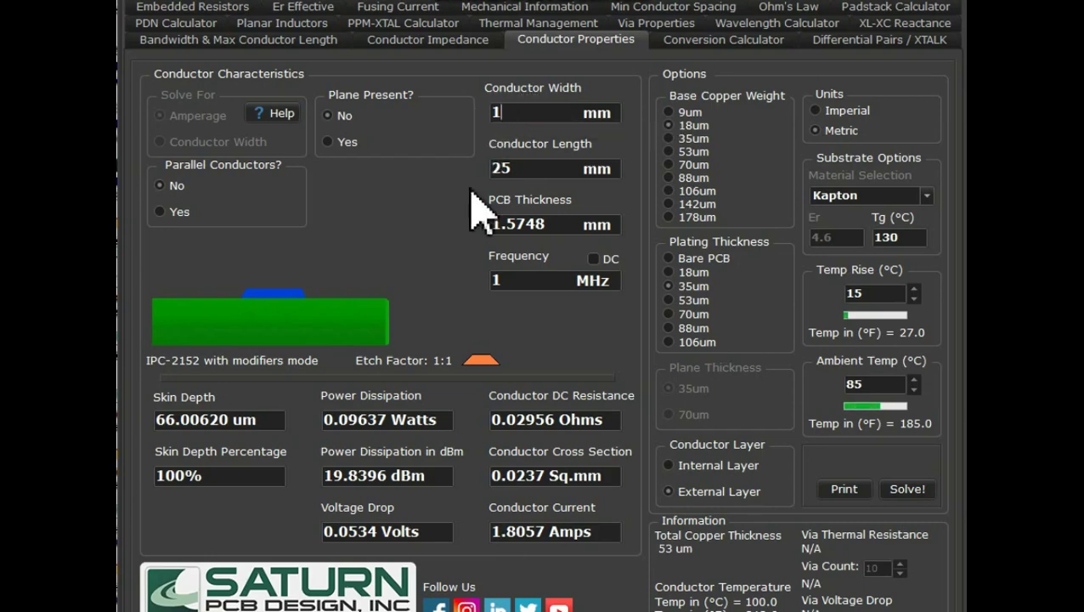
click(920, 491)
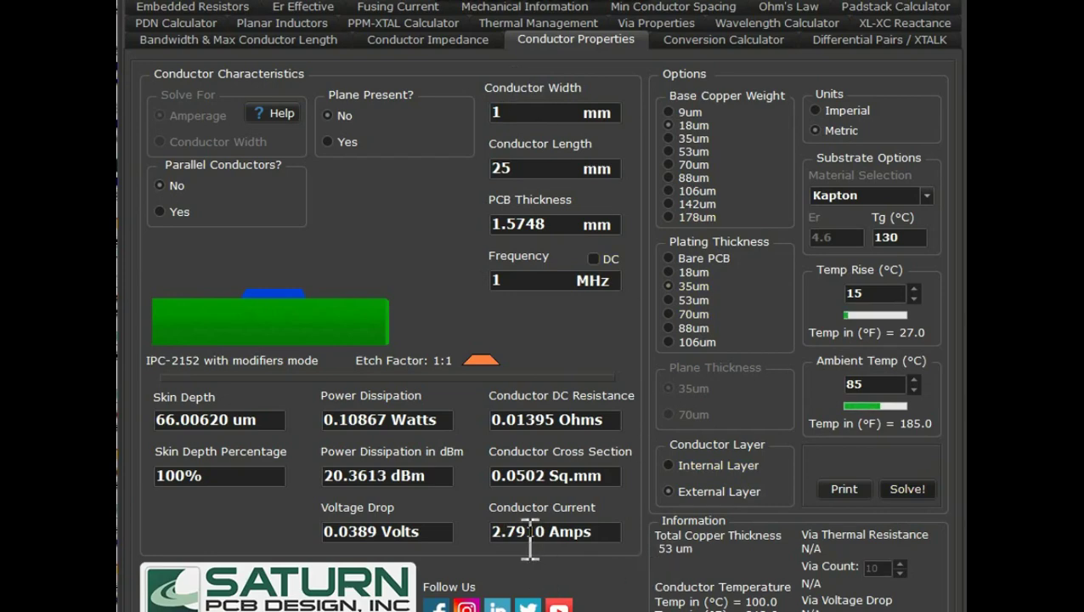
Step: Increase the conductor width to 3 mm and recalculate the conductor properties
double_click(513, 111)
text(3)
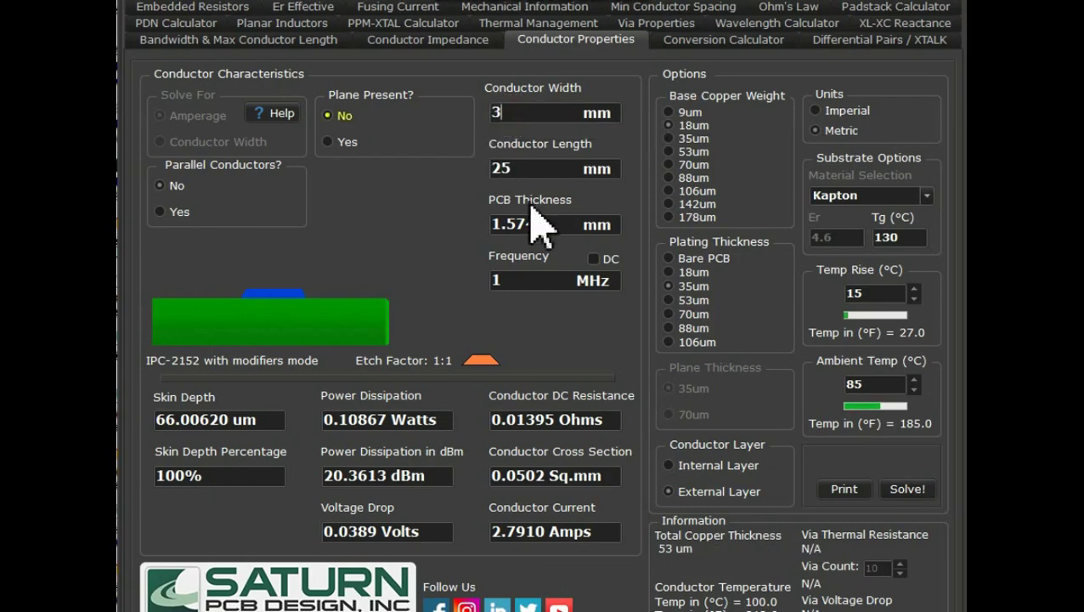
click(906, 492)
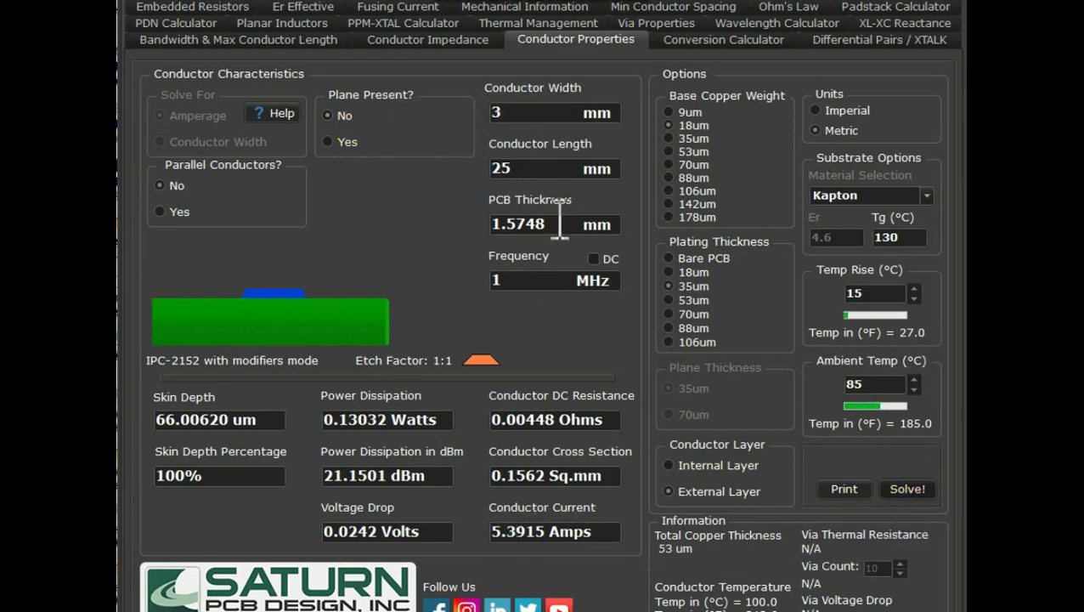
Step: Set the conductor width to 5 mm and recalculate the conductor properties
double_click(501, 114)
text(5)
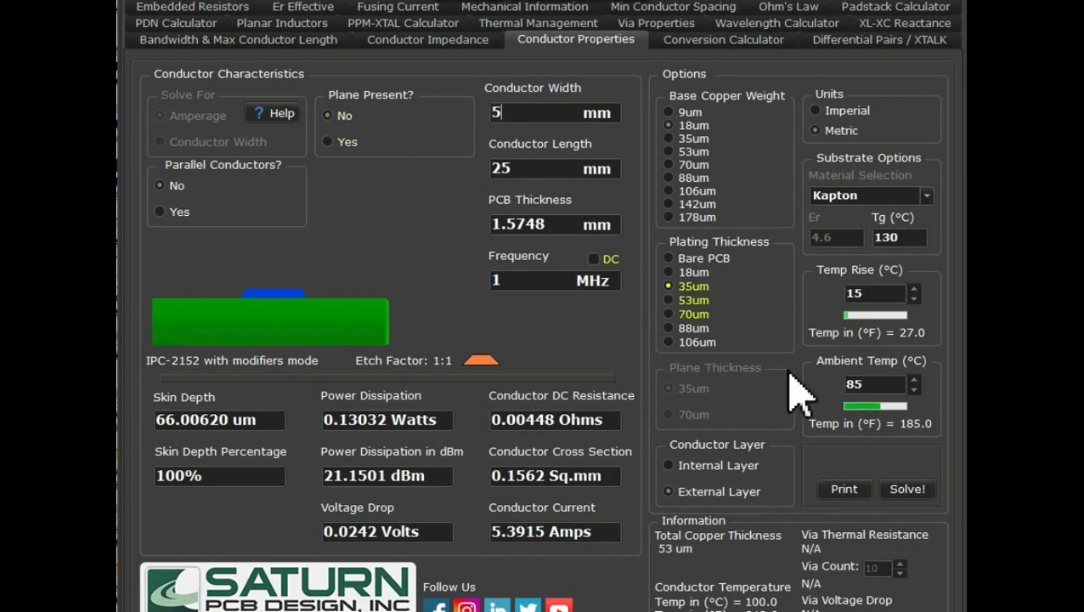
click(907, 490)
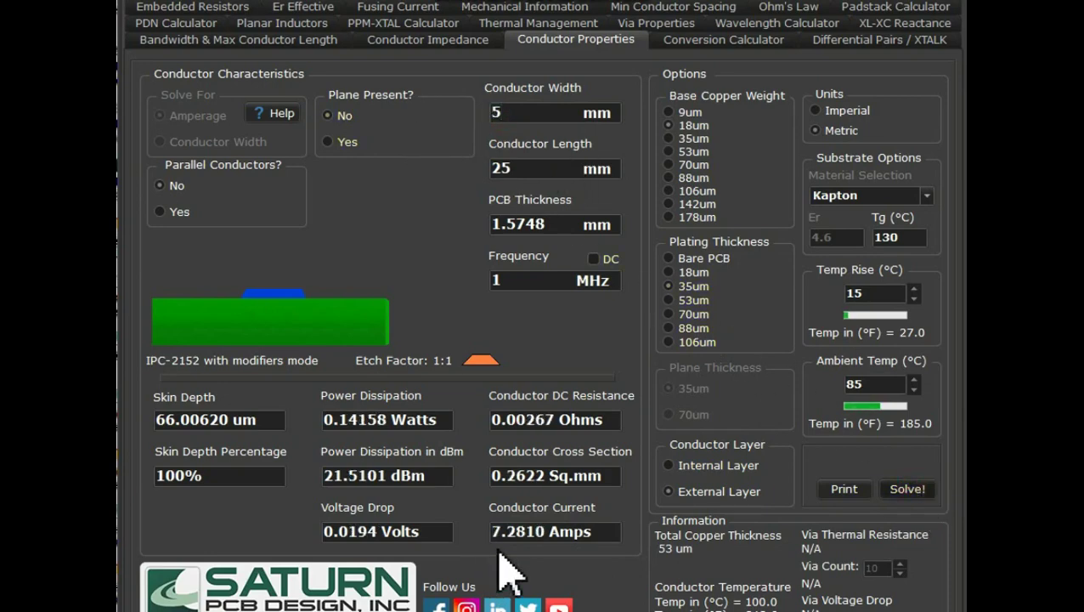
Step: Set the conductor width to 10 mm and solve for the conductor current and voltage drop
double_click(498, 113)
text(10)
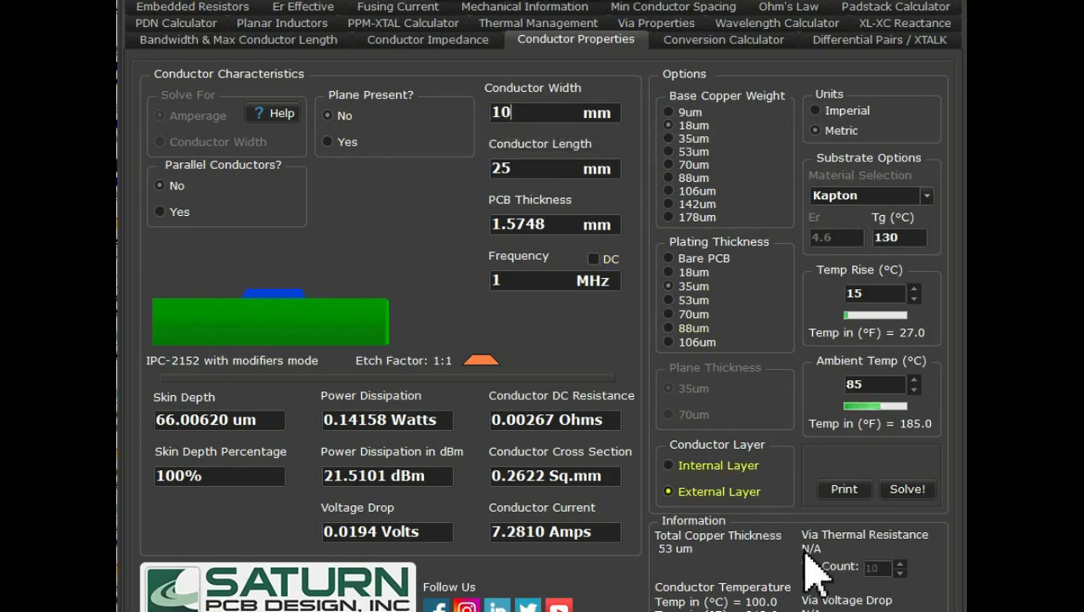
click(902, 490)
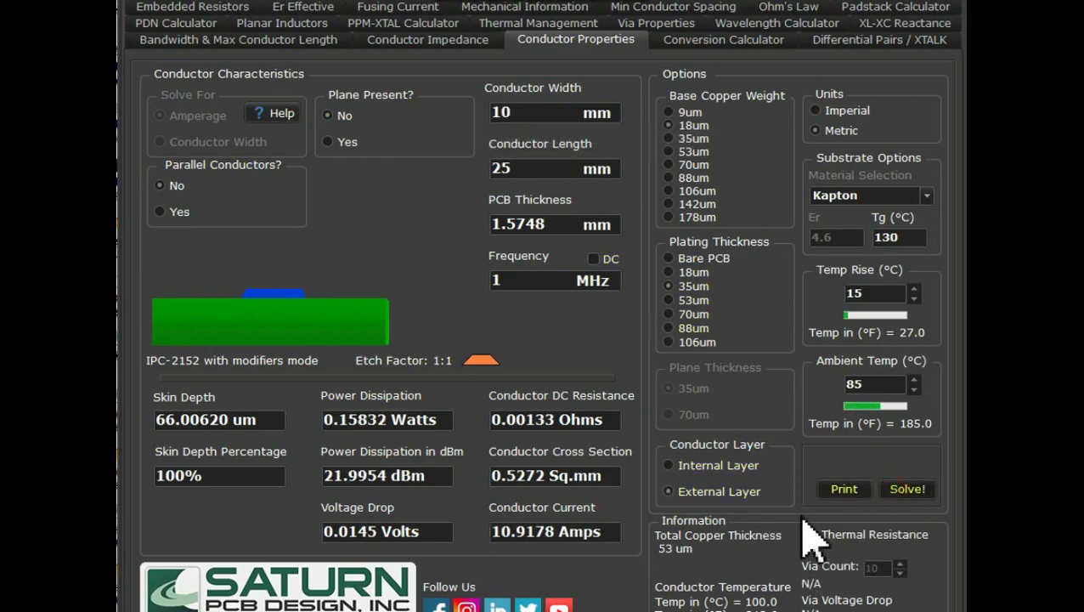
Step: Change the conductor width to 15 mm and recalculate the conductor properties
double_click(510, 112)
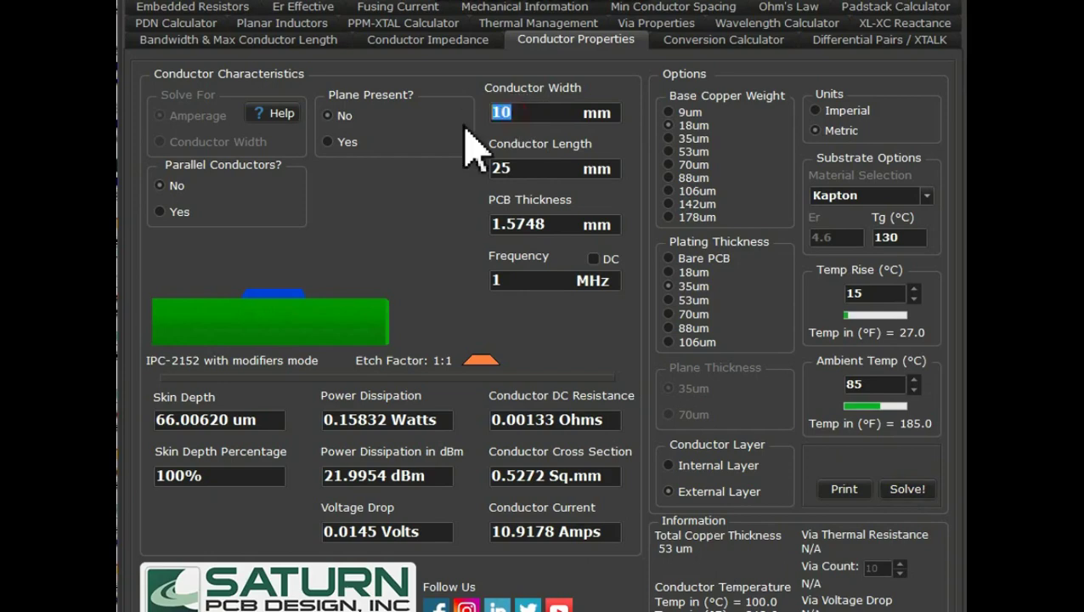
text(15)
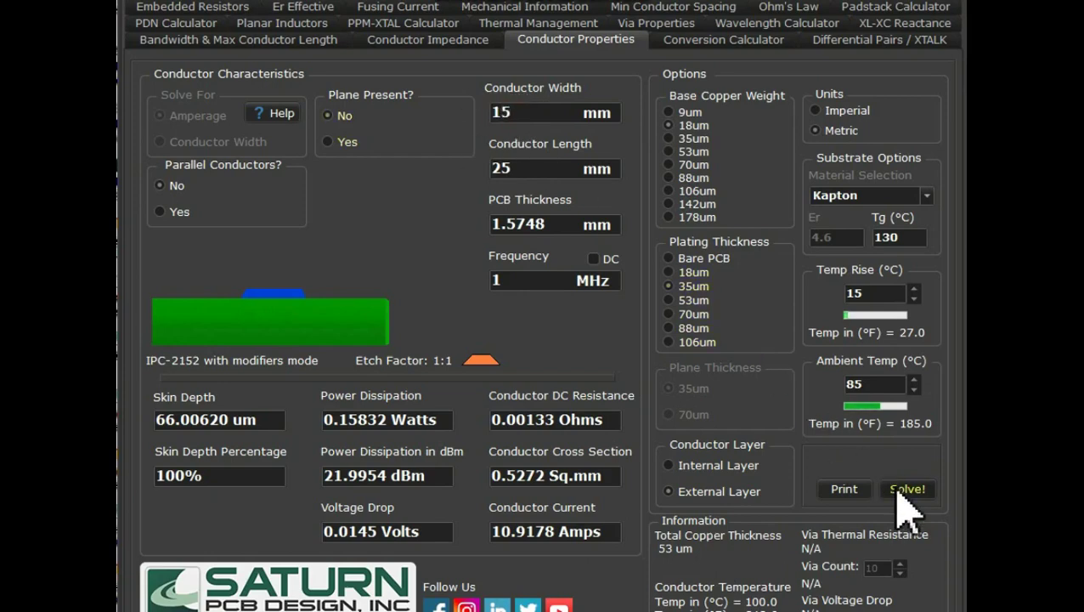
click(901, 492)
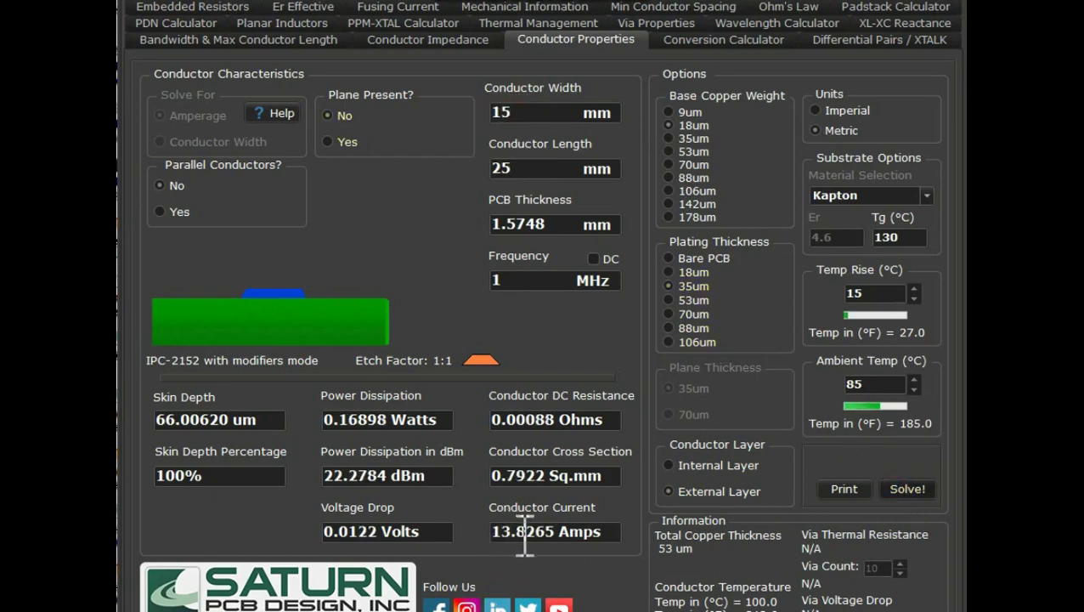
Step: Increase the conductor width to 20 mm and solve the conductor properties
double_click(514, 112)
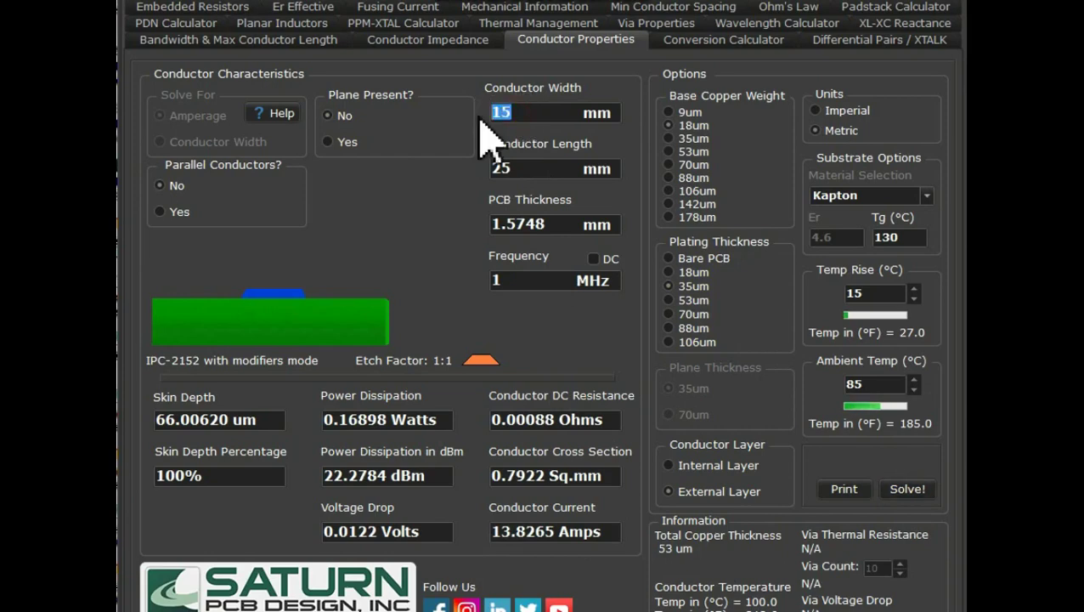
text(20)
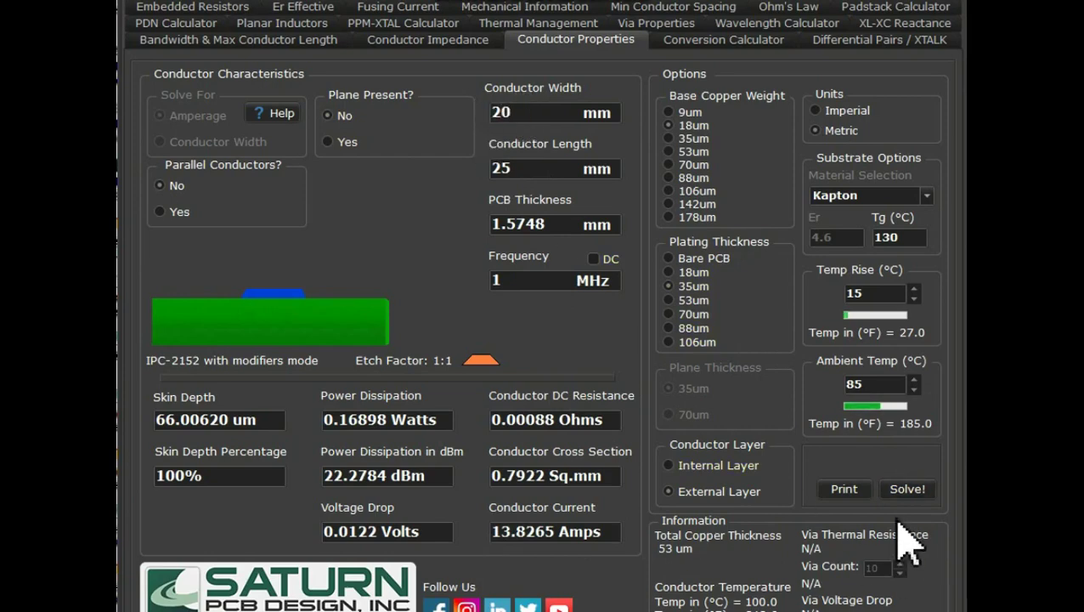
click(911, 492)
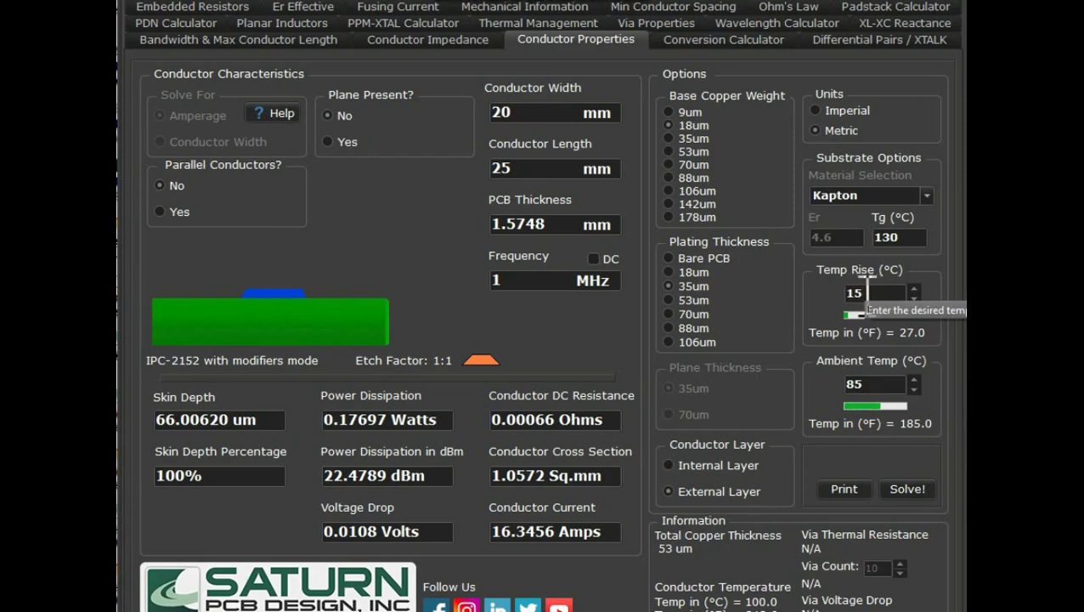
Step: Raise the allowed temperature rise to 35 °C and solve the conductor properties for the 20 mm wide trace
drag(866, 289, 853, 291)
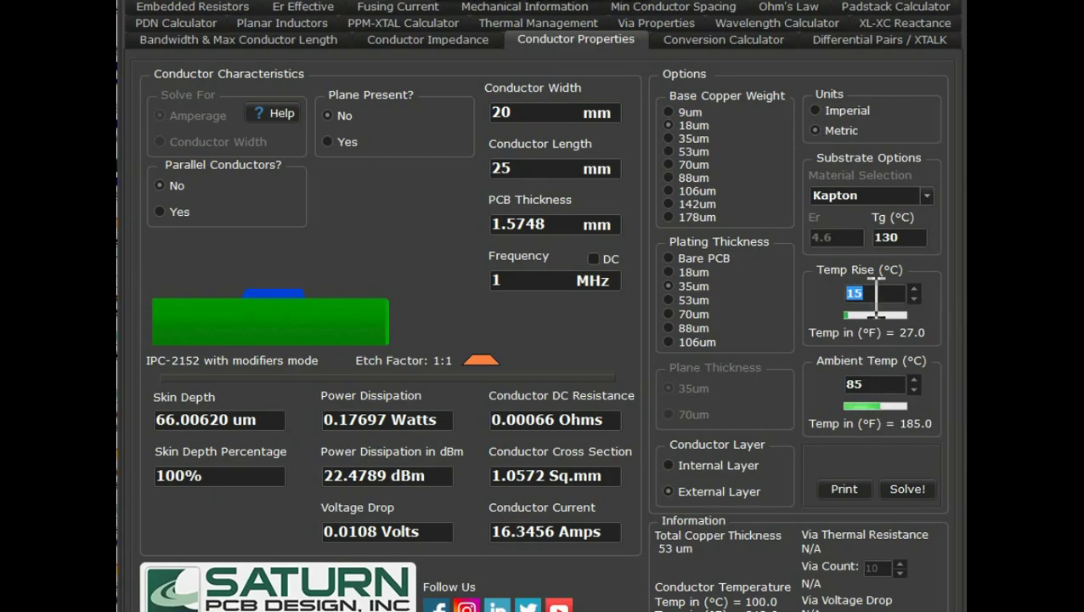
text(3)
double_click(870, 291)
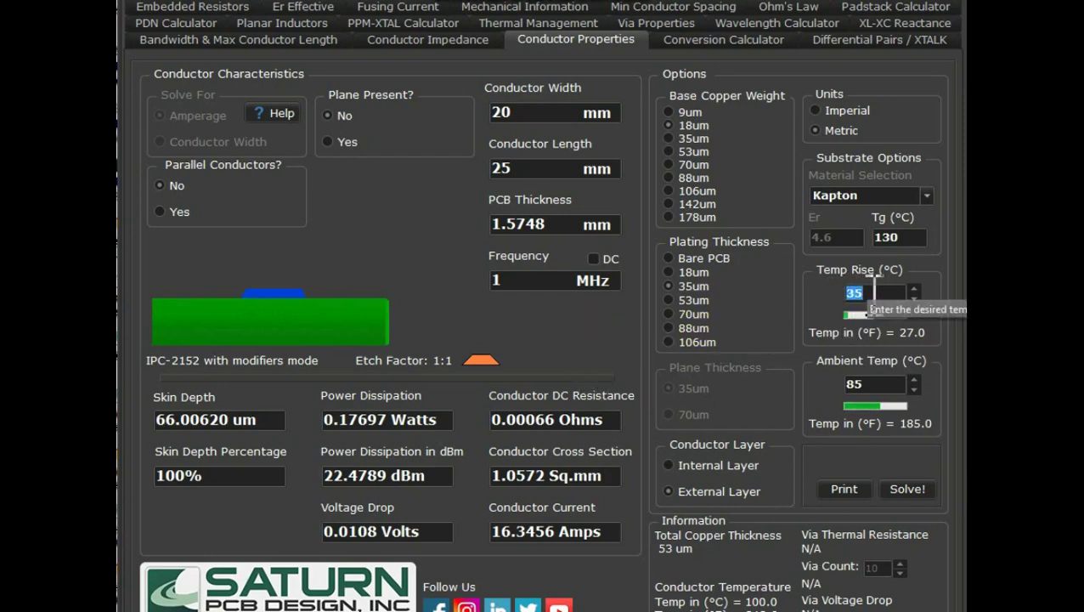
click(907, 490)
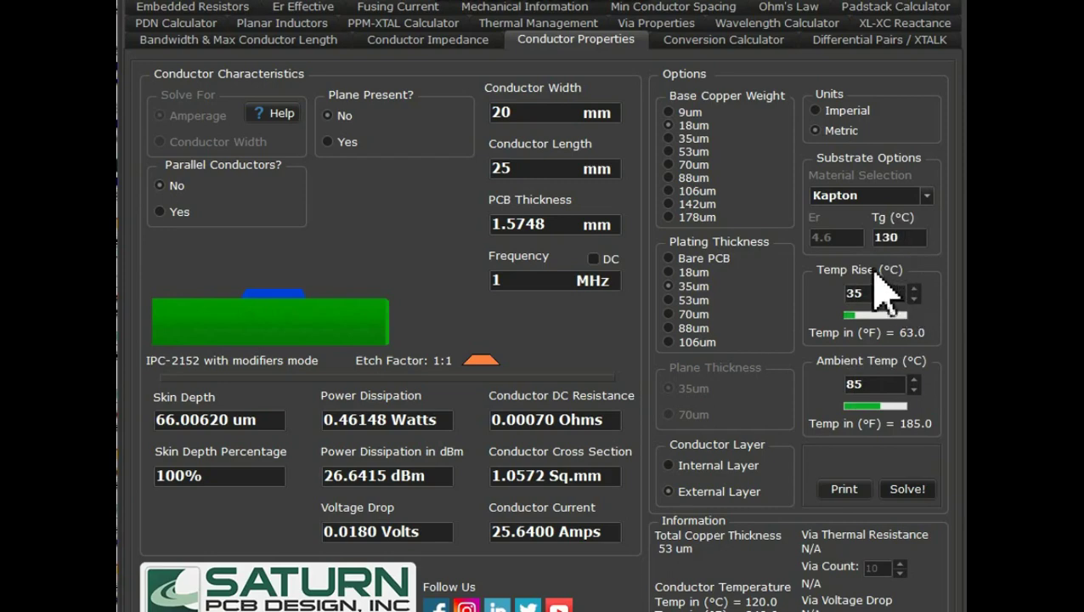
Step: Set the ambient temperature to 105 °C and the temperature rise to 15 °C, and solve the conductor properties
double_click(867, 385)
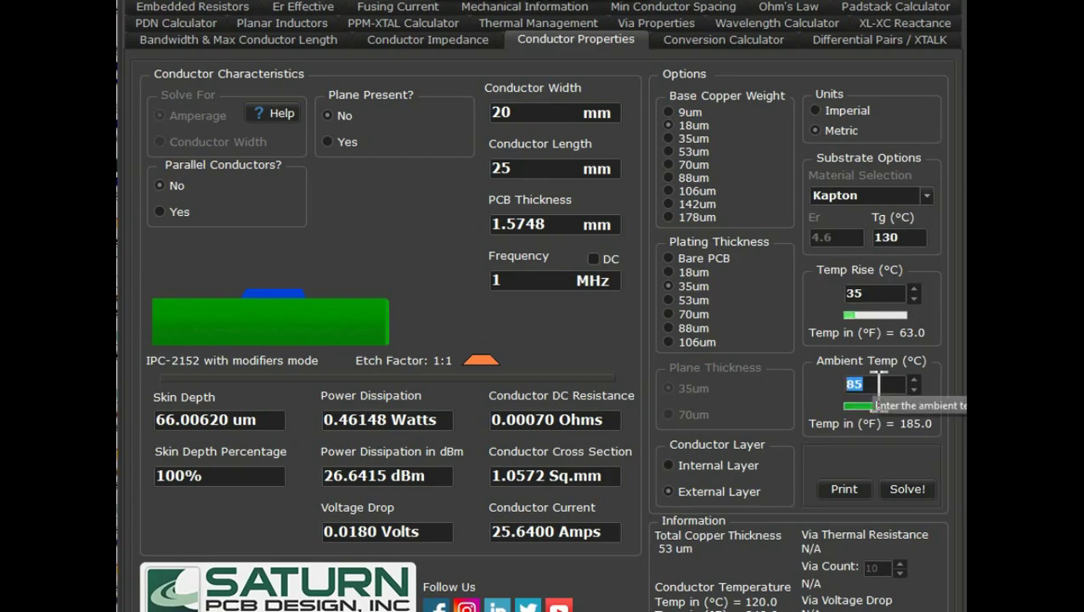
text(10)
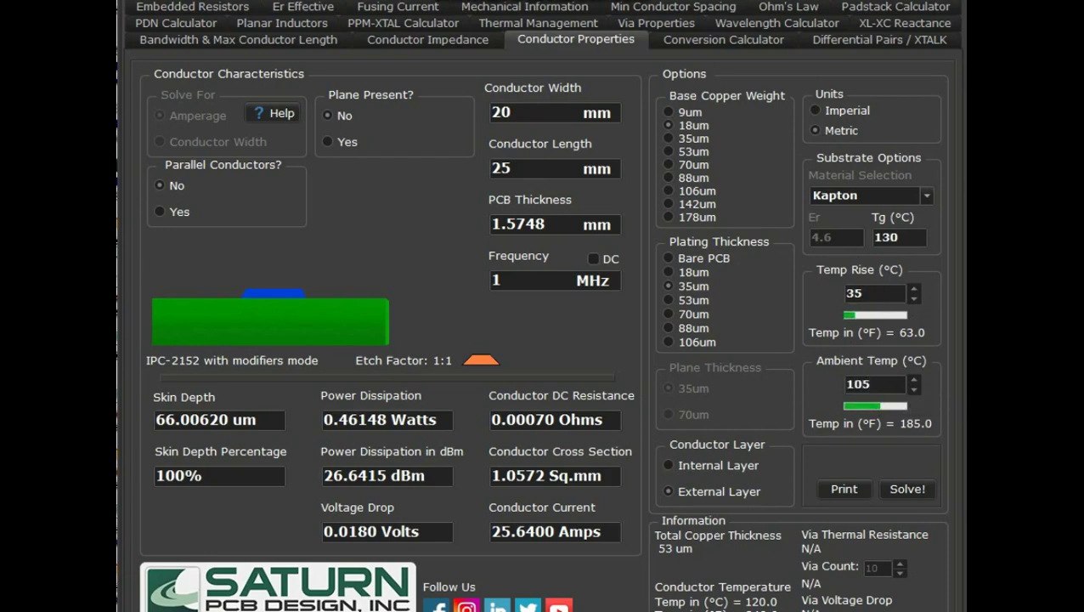
double_click(854, 293)
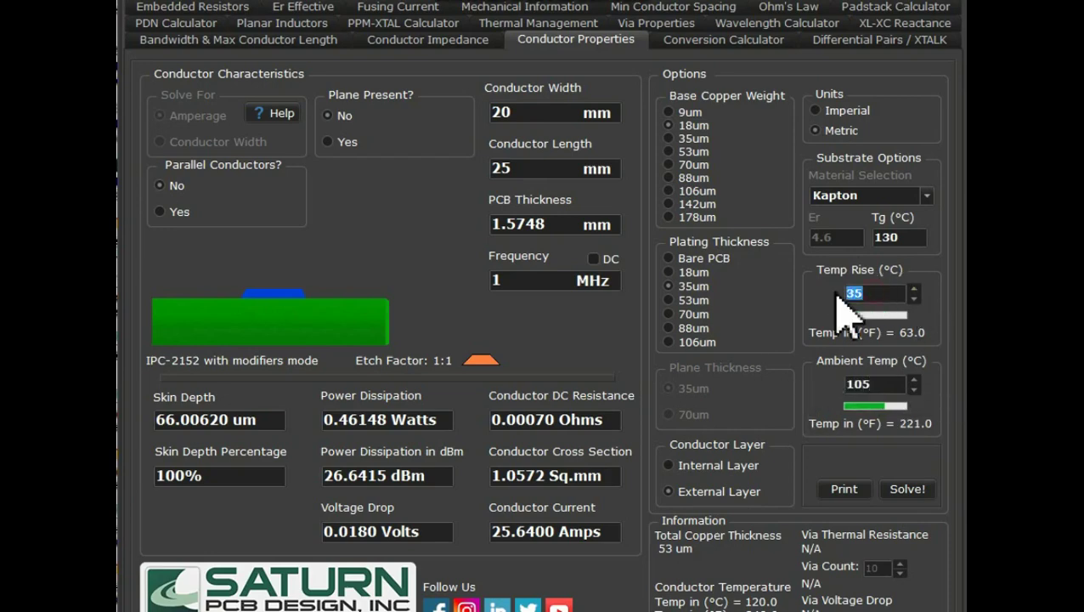
text(1)
click(588, 325)
click(914, 504)
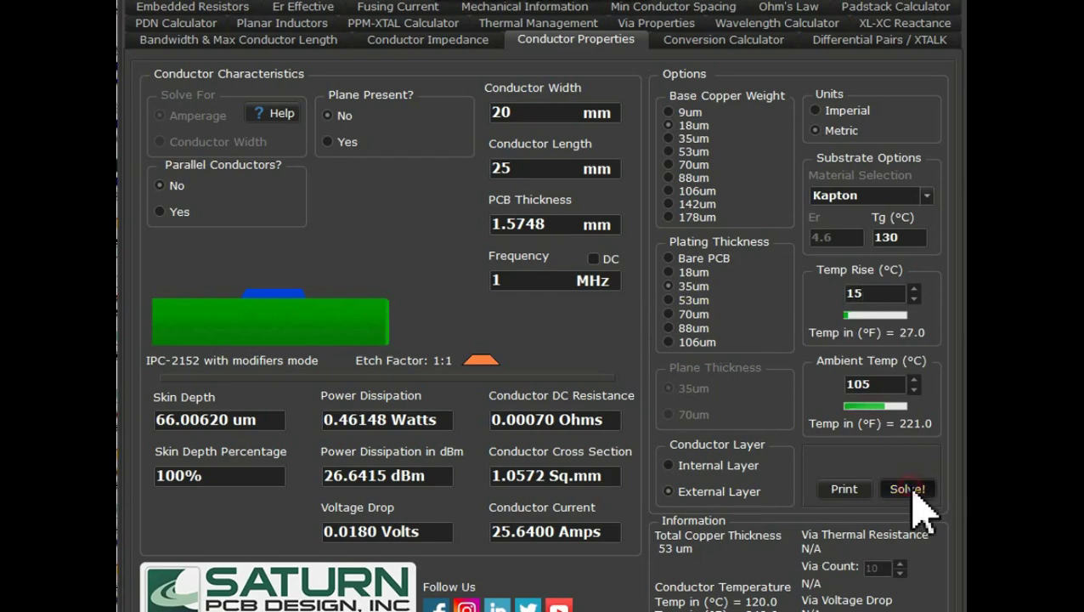